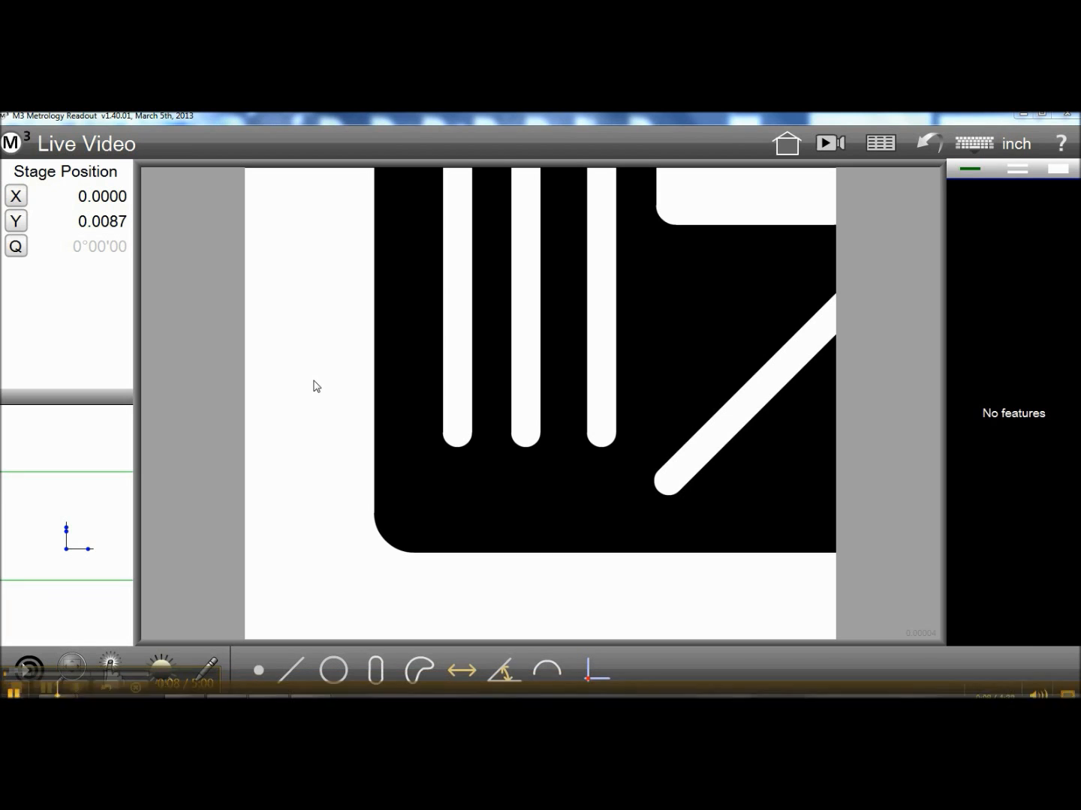
Open the DXF part file Emulated image.dxf from the Exports folder on the Desktop
{"action": "left_click", "coordinate": [15, 147]}
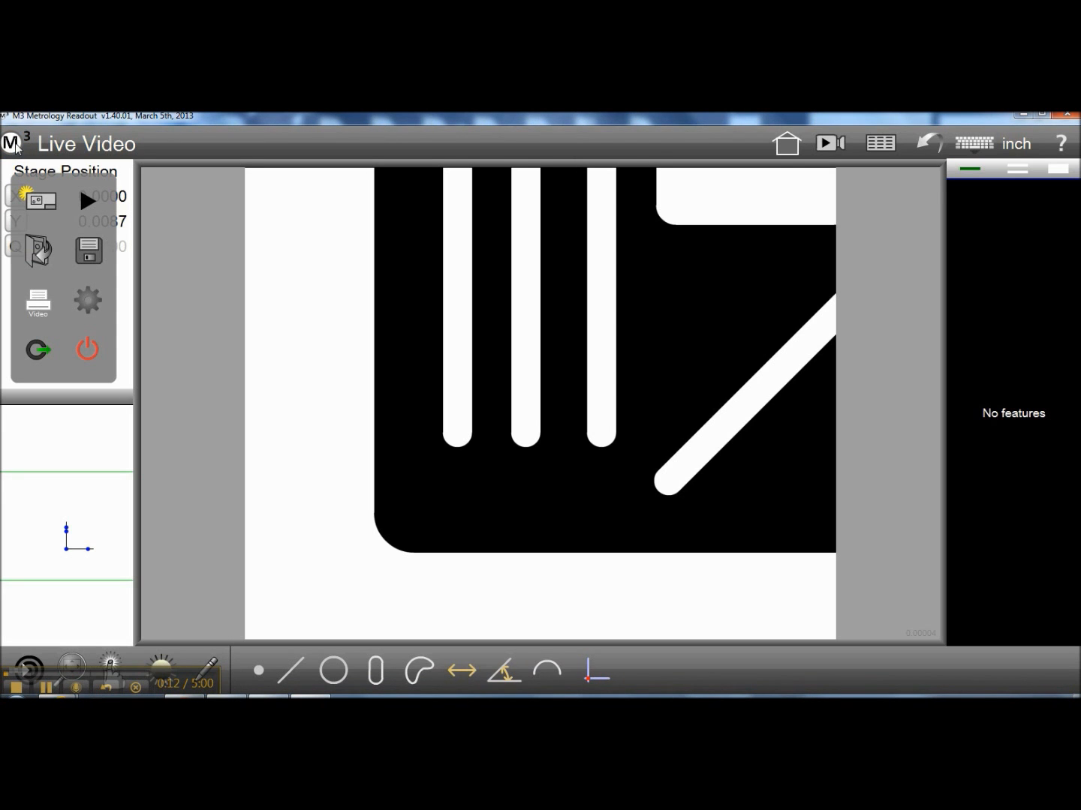
{"action": "left_click", "coordinate": [41, 252]}
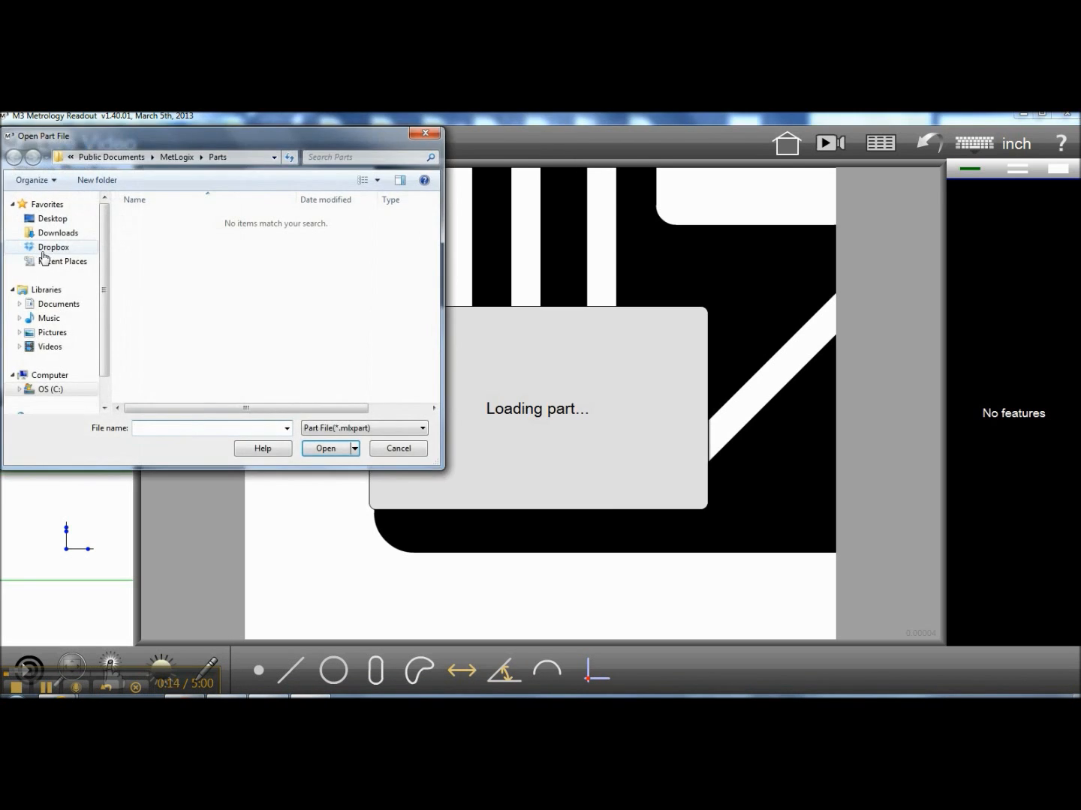
{"action": "left_click", "coordinate": [329, 428]}
{"action": "left_click", "coordinate": [328, 451]}
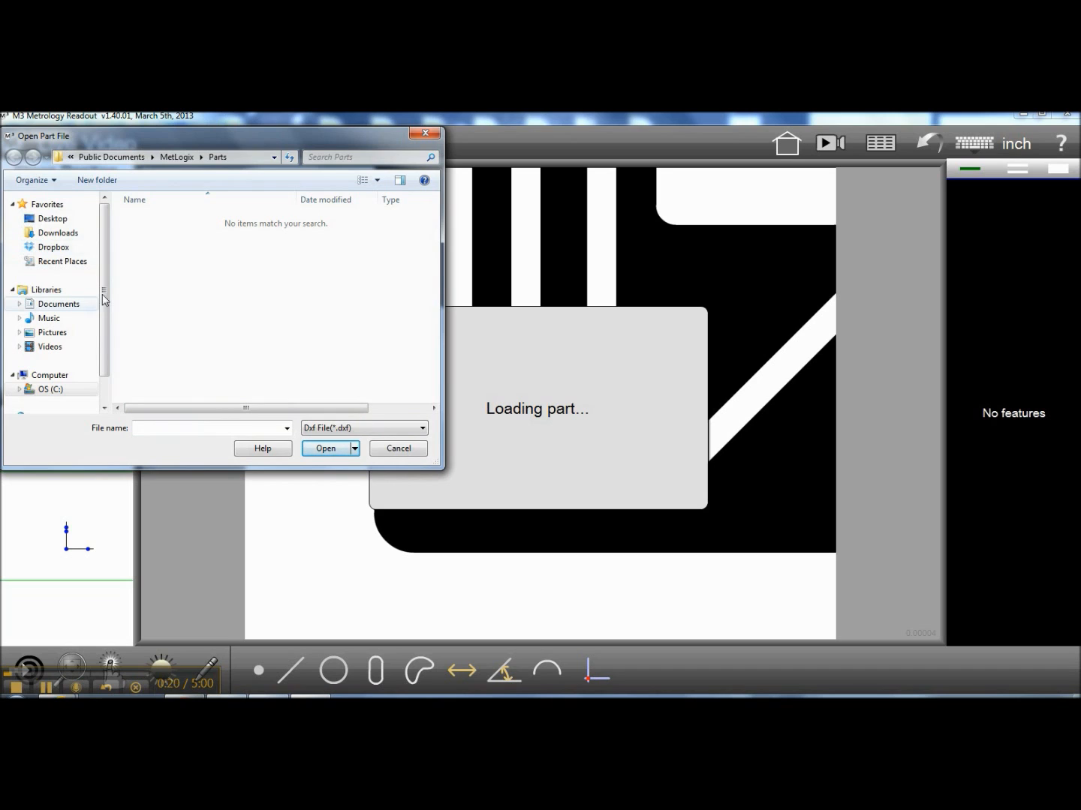
{"action": "left_click", "coordinate": [52, 219]}
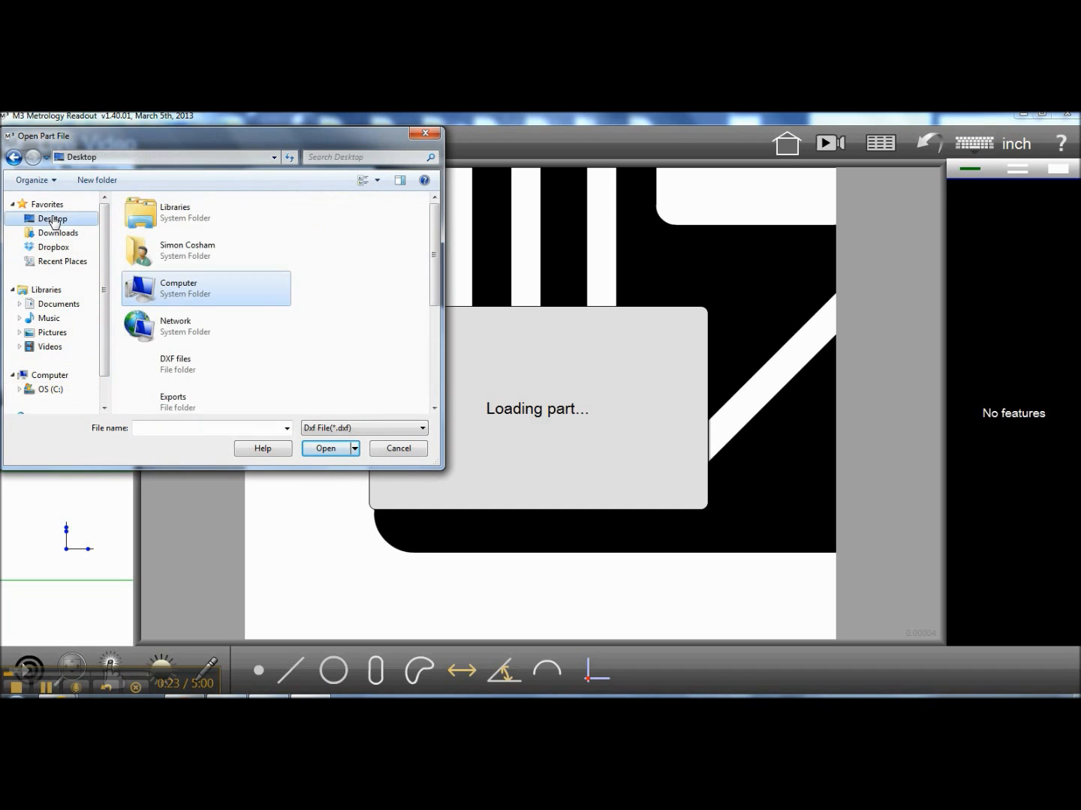
{"action": "double_click", "coordinate": [171, 402]}
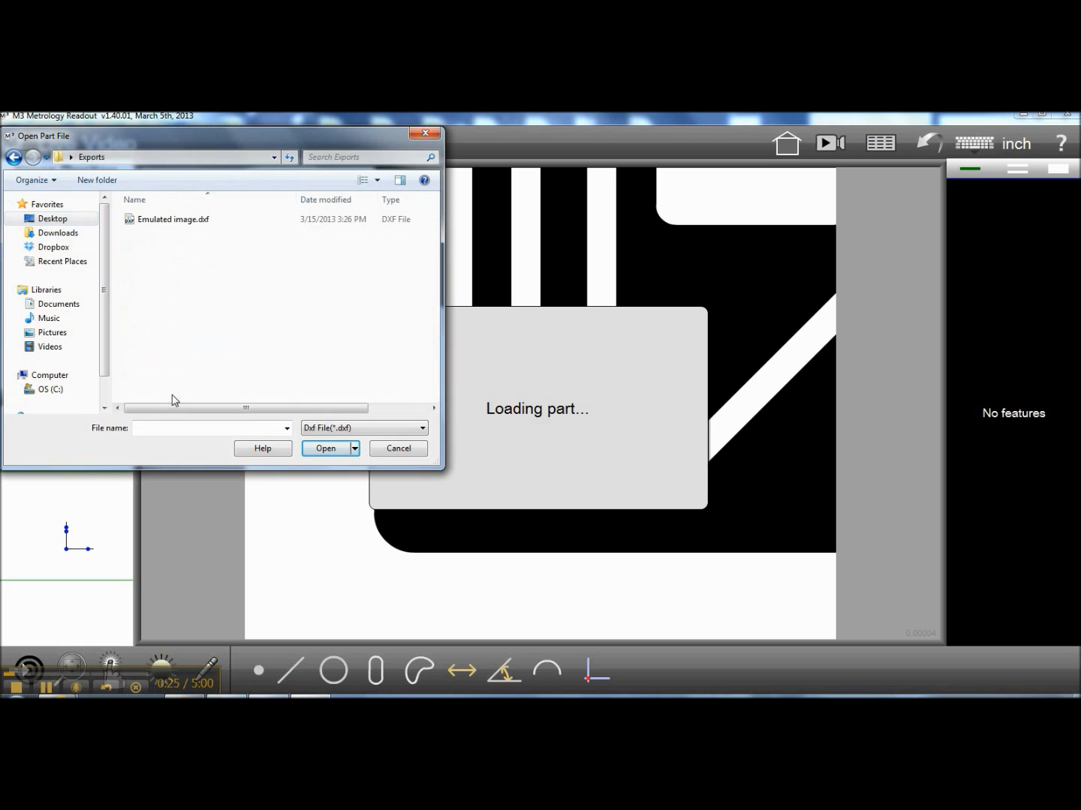
{"action": "left_click", "coordinate": [173, 220]}
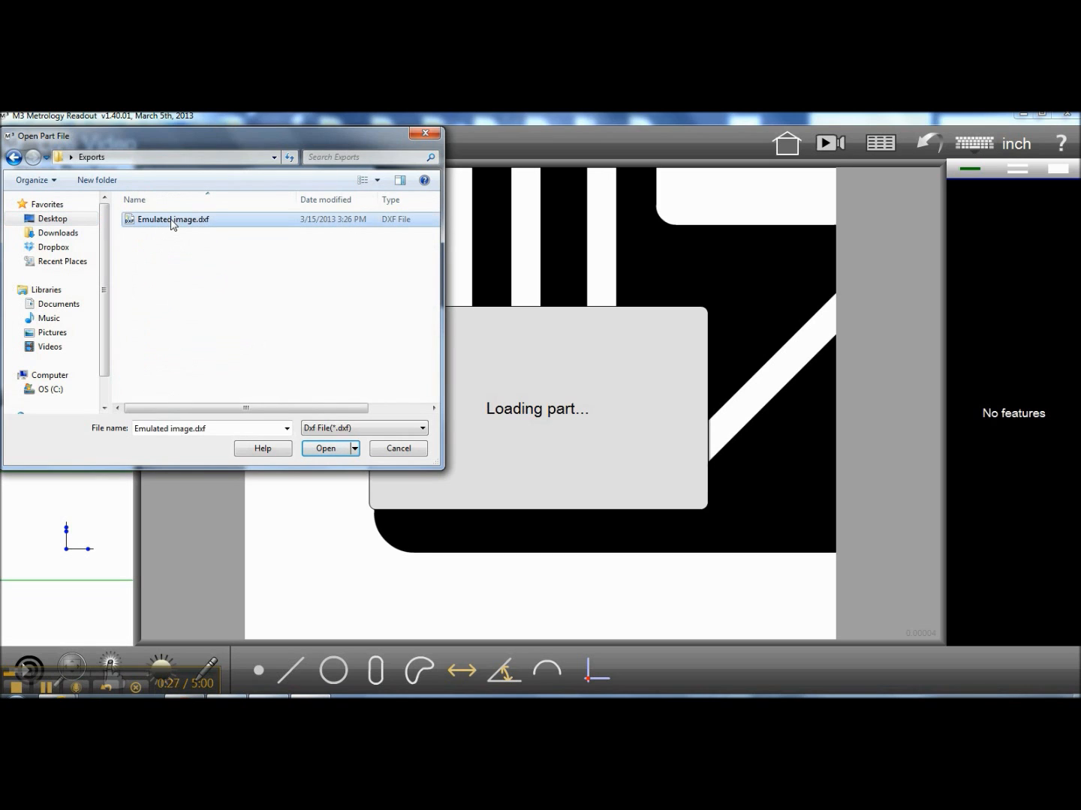
{"action": "left_click", "coordinate": [327, 448]}
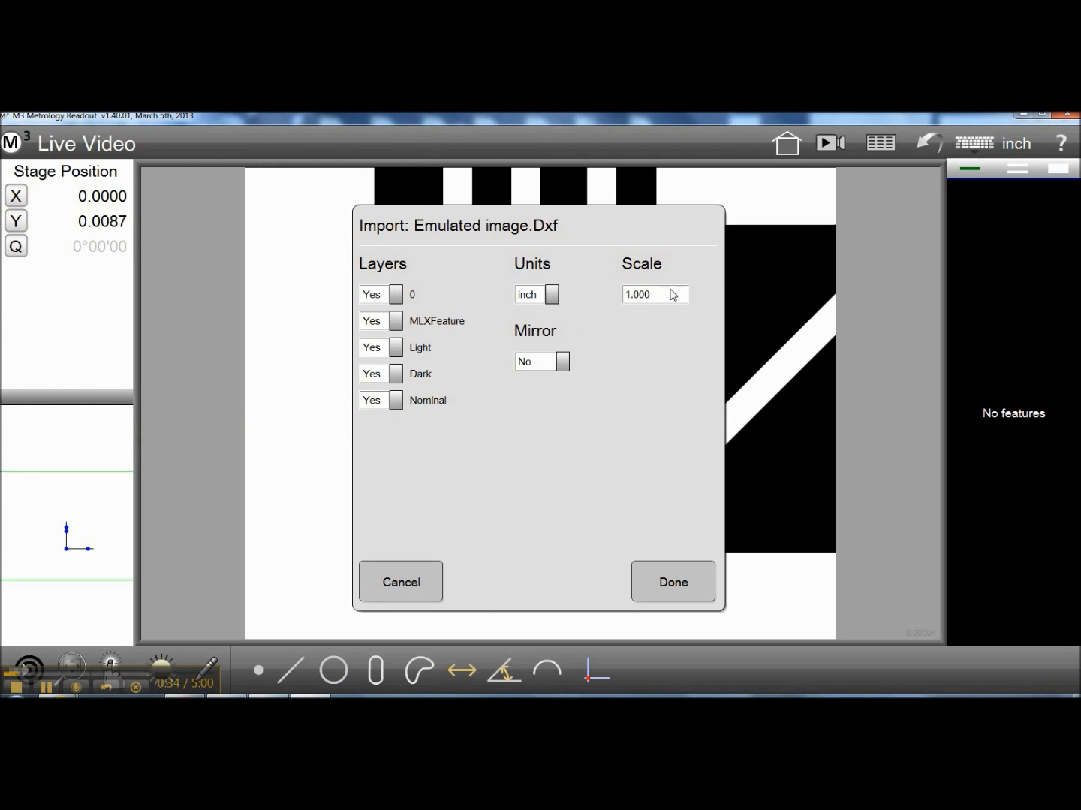
Import the DXF with all layers, inch units, a scale of 1.000 and Mirror set to No
{"action": "left_click", "coordinate": [563, 364]}
{"action": "left_click", "coordinate": [563, 363]}
{"action": "left_click", "coordinate": [563, 363]}
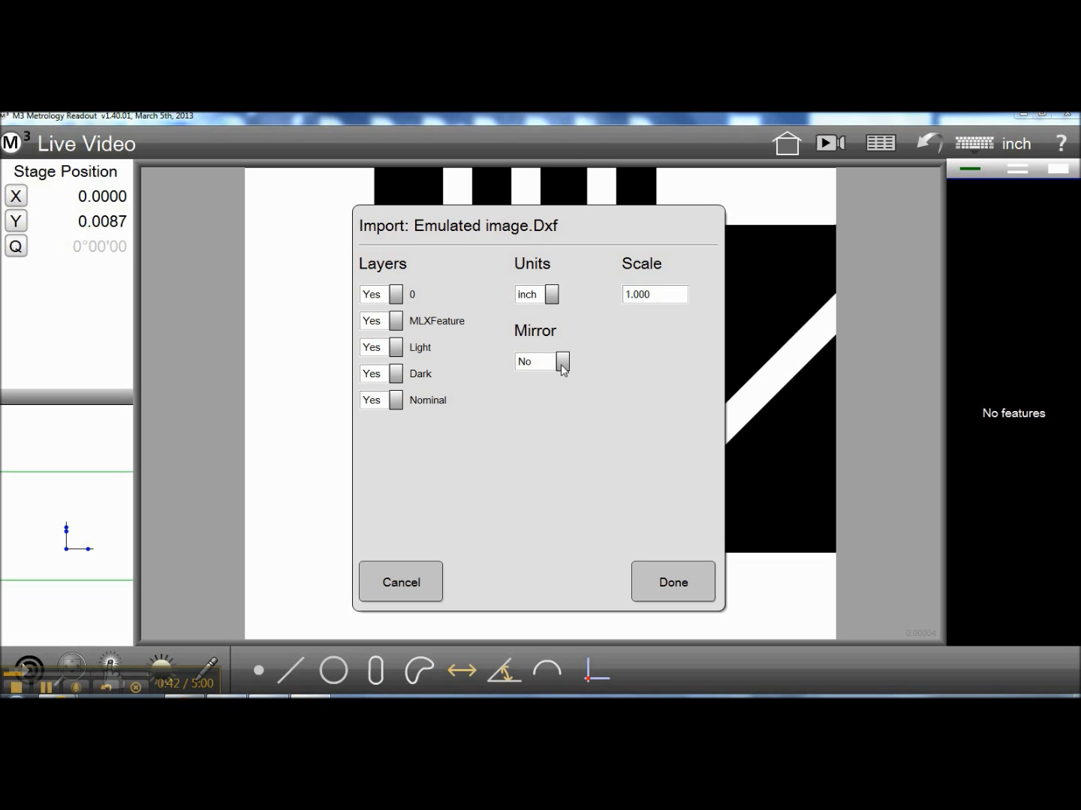
{"action": "left_click", "coordinate": [673, 583]}
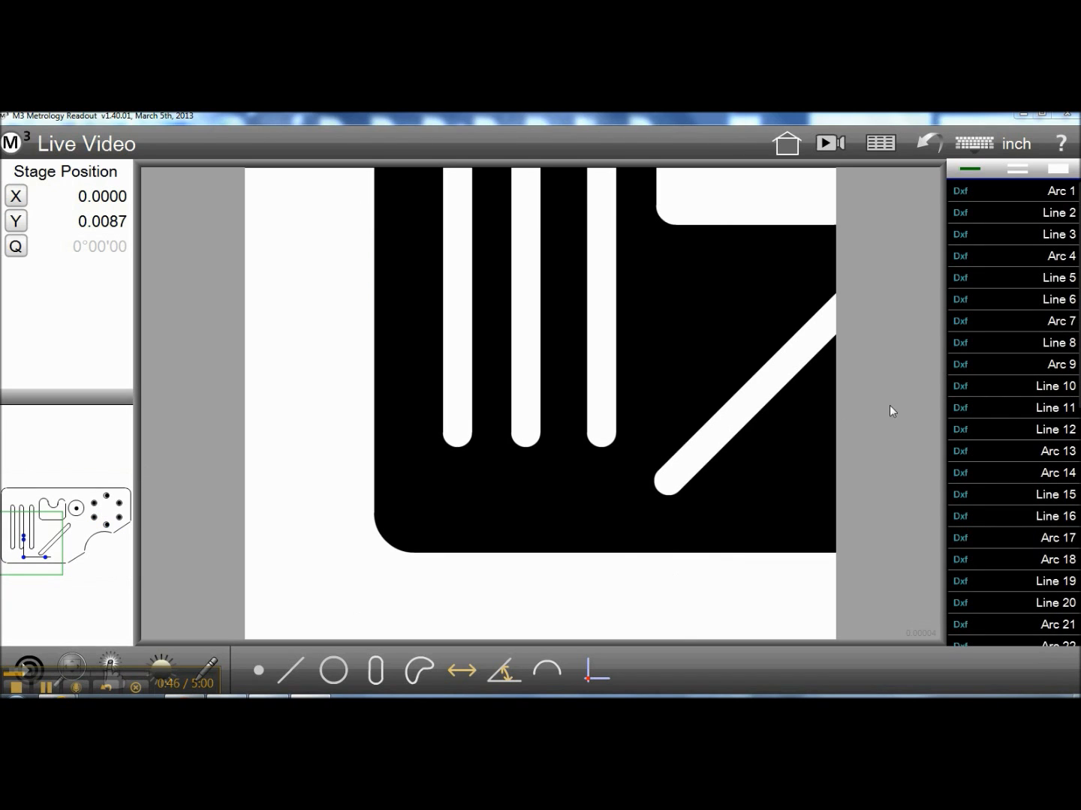
Set the datum at the intersection of the part's bottom and left edge lines, and delete the constructed intersection point
{"action": "left_click", "coordinate": [75, 586]}
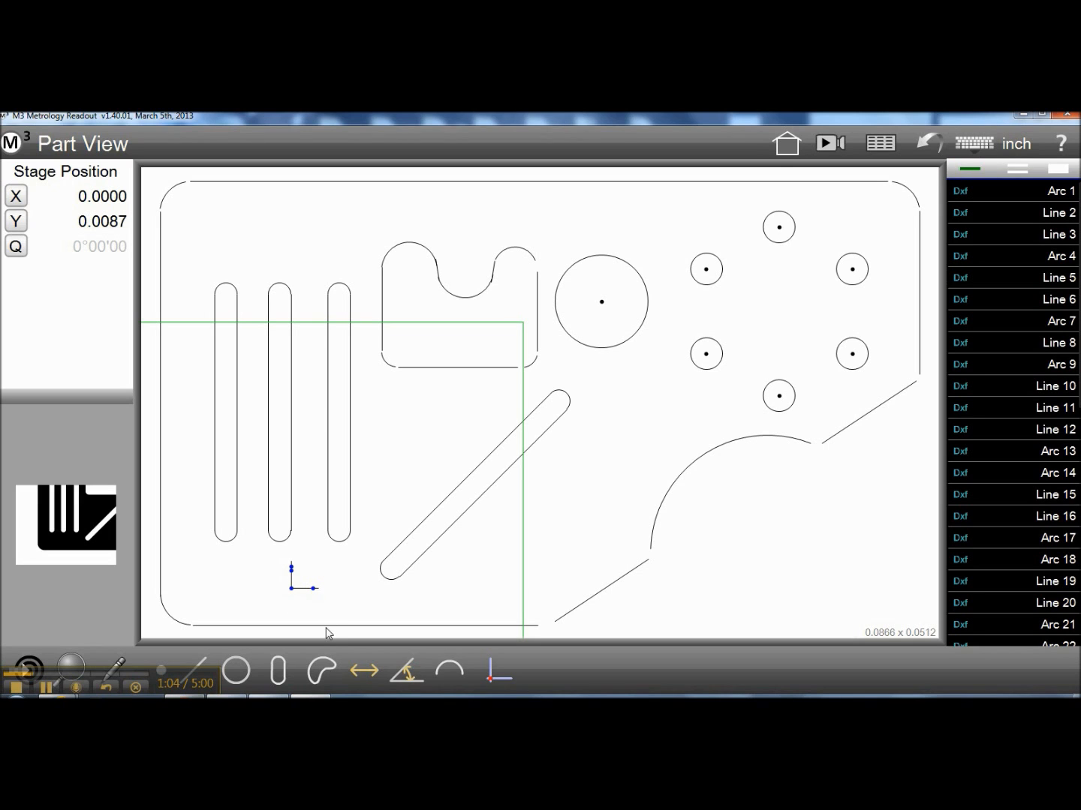
{"action": "left_click", "coordinate": [490, 668]}
{"action": "left_click", "coordinate": [379, 627]}
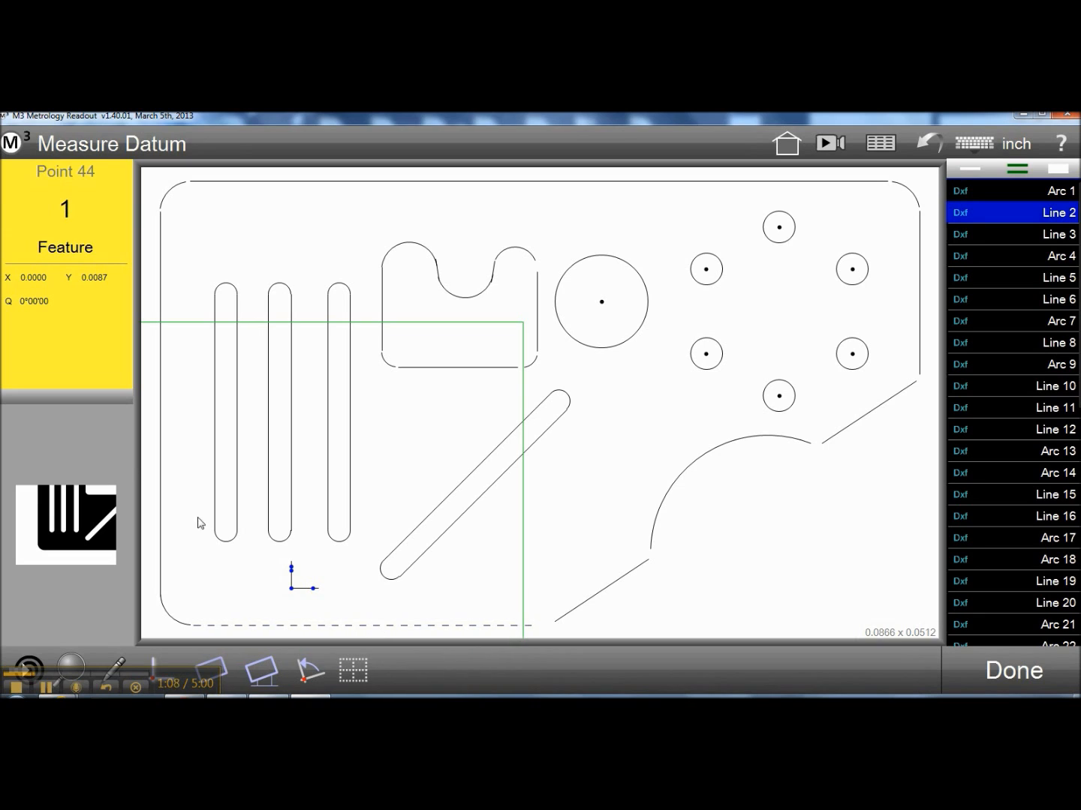
{"action": "left_click", "coordinate": [161, 463]}
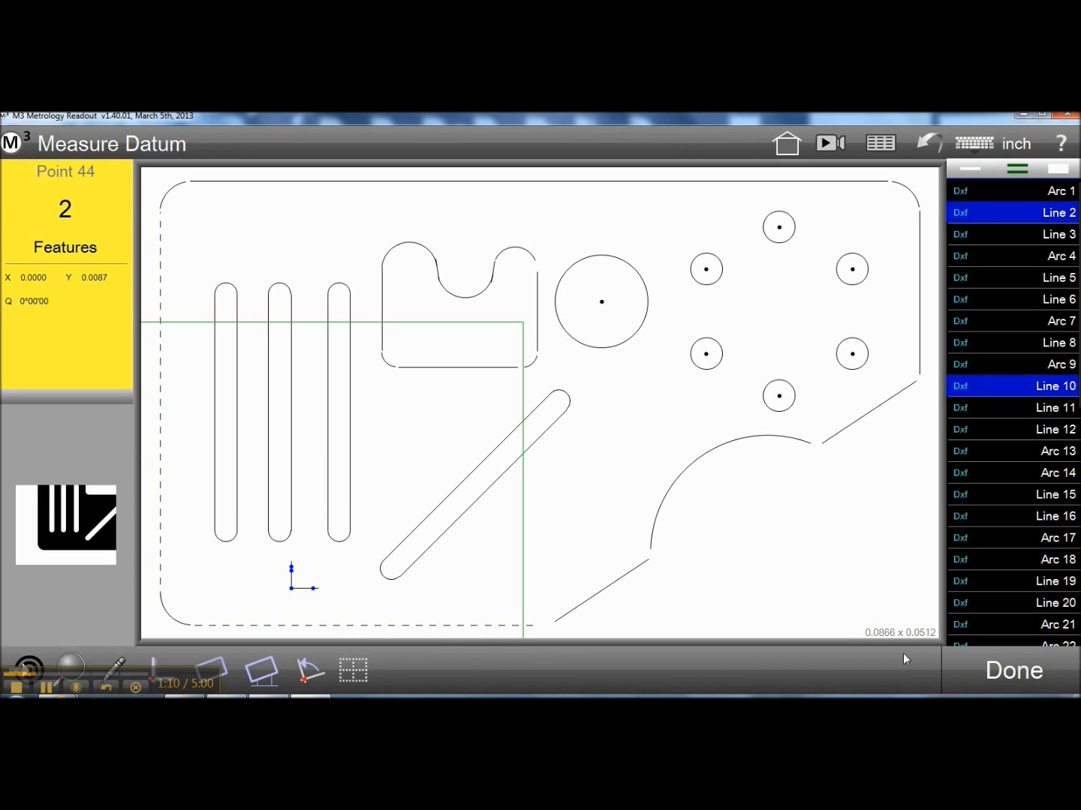
{"action": "left_click", "coordinate": [1027, 676]}
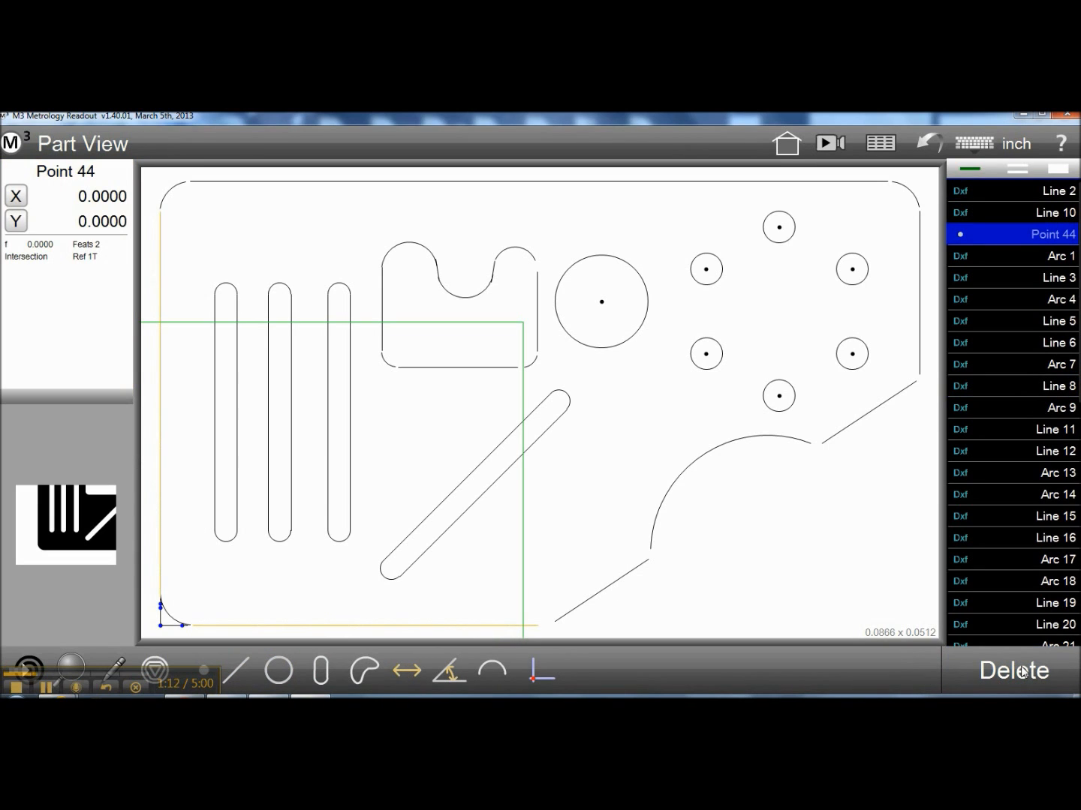
{"action": "left_click", "coordinate": [1022, 672]}
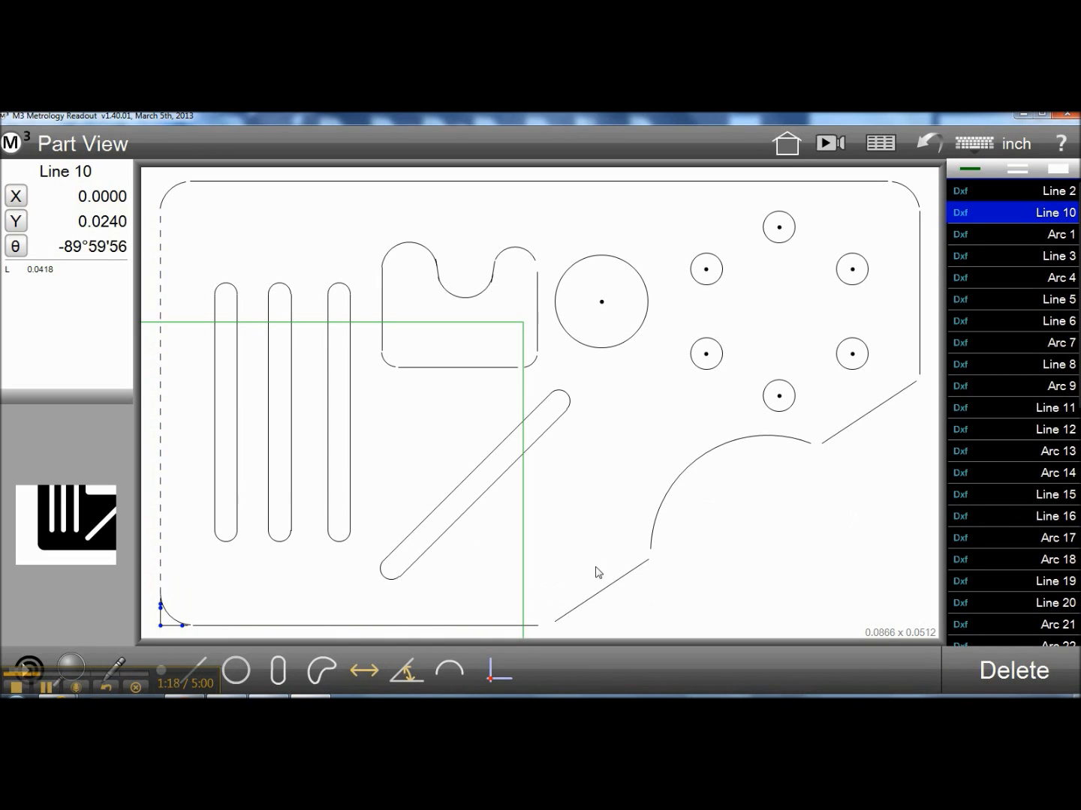
{"action": "left_click", "coordinate": [652, 604]}
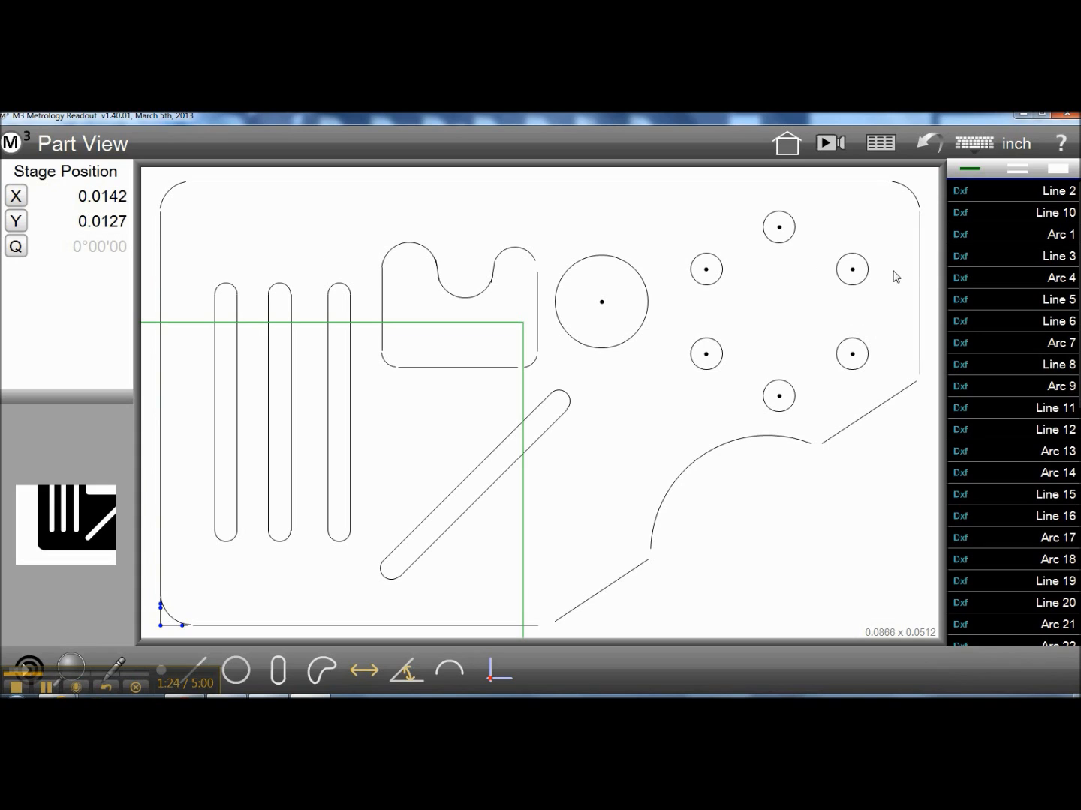
Create a profile from all of the imported DXF features
{"action": "left_click", "coordinate": [449, 672]}
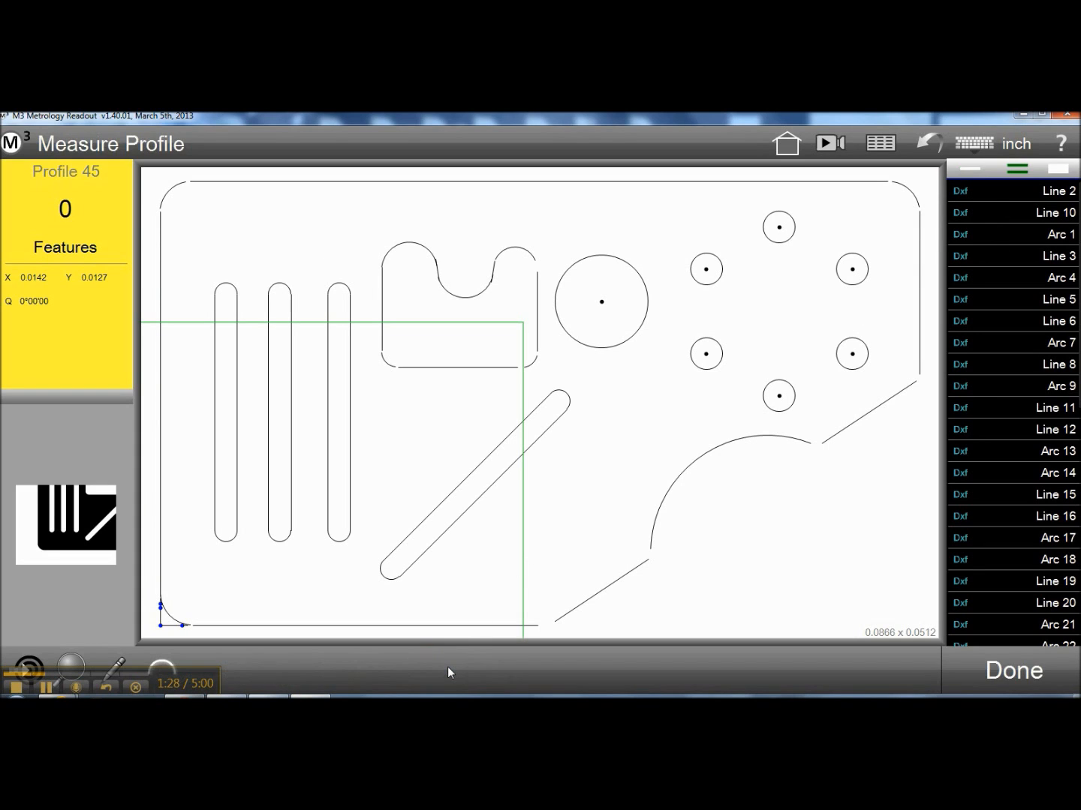
{"action": "left_click", "coordinate": [1059, 171]}
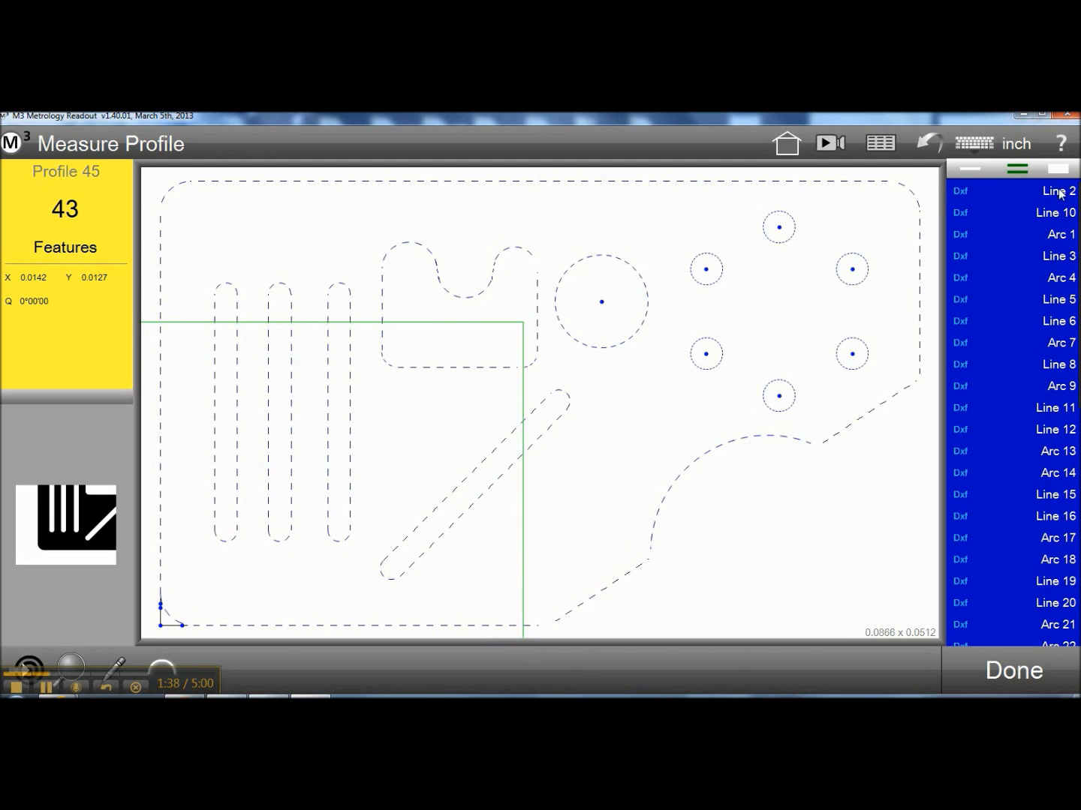
{"action": "left_click", "coordinate": [1012, 672]}
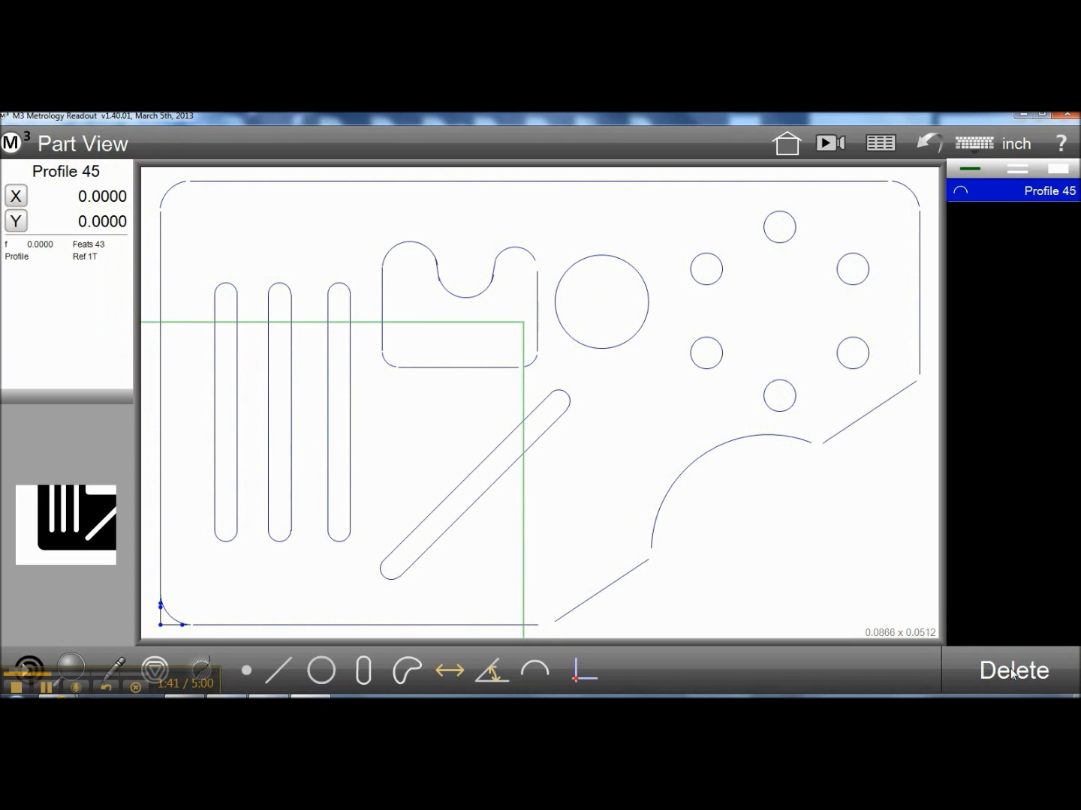
Apply a profile tolerance to the new profile with both minus and plus limits of 0.0005
{"action": "left_click", "coordinate": [45, 323]}
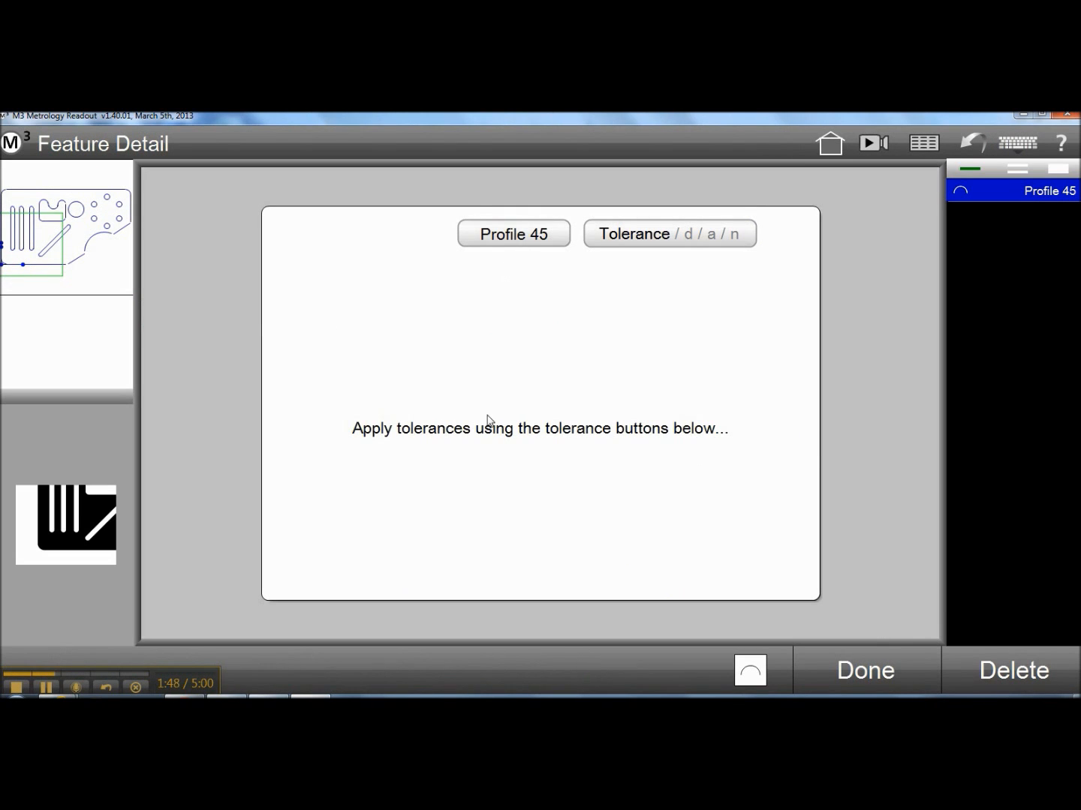
{"action": "left_click", "coordinate": [750, 669]}
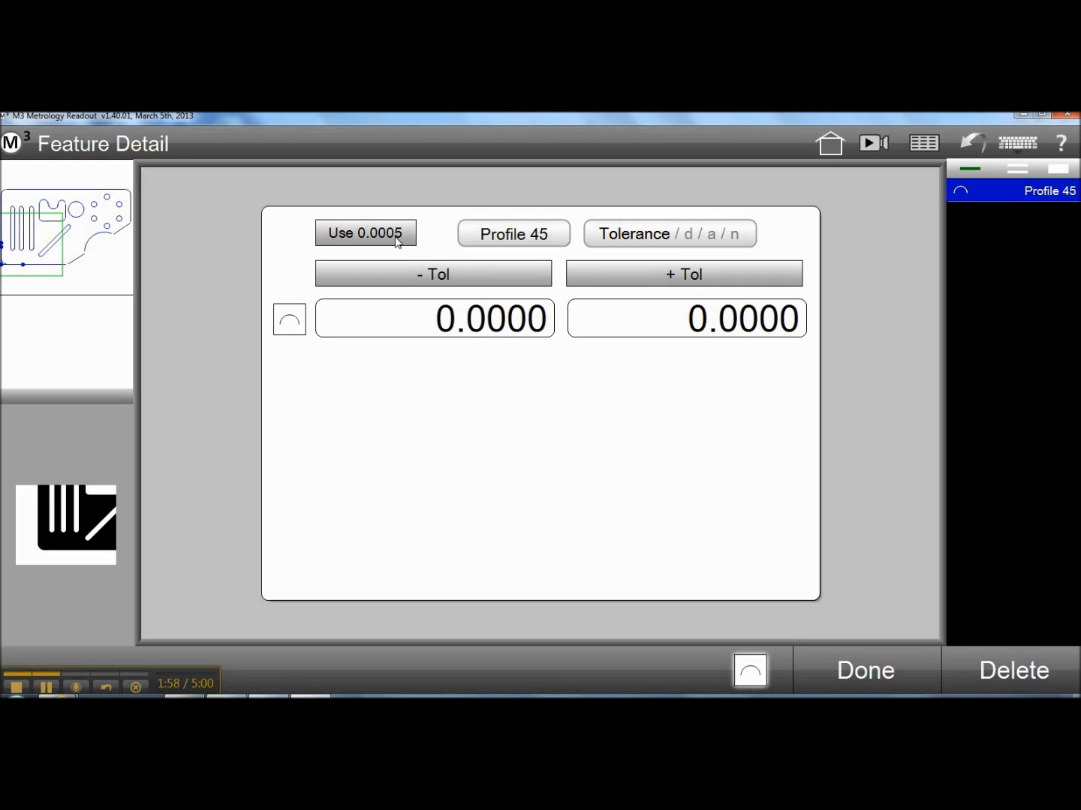
{"action": "left_click", "coordinate": [529, 328]}
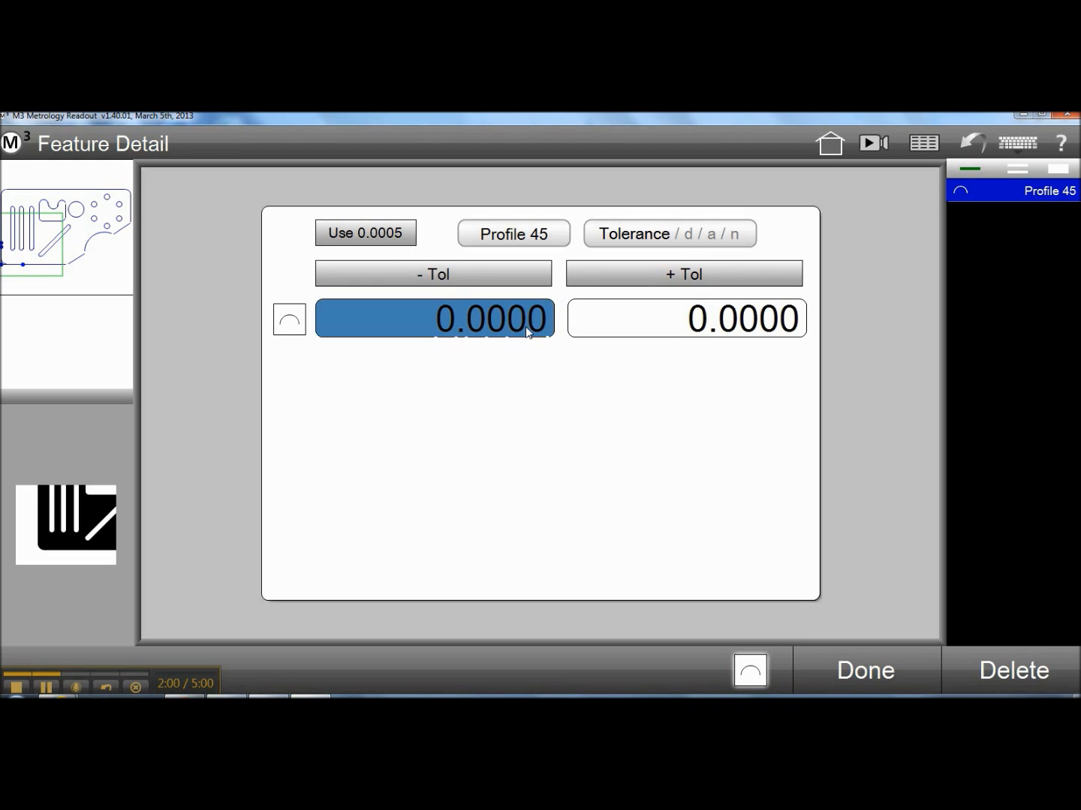
{"action": "left_click", "coordinate": [384, 239]}
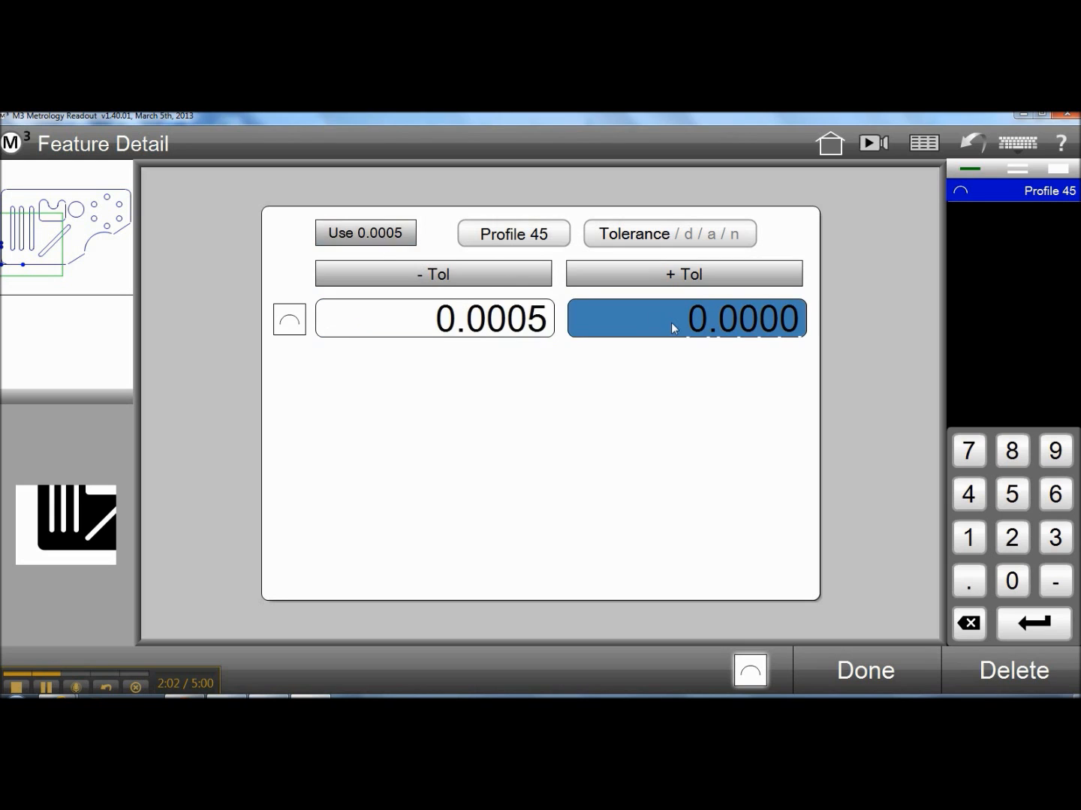
{"action": "left_click", "coordinate": [401, 234]}
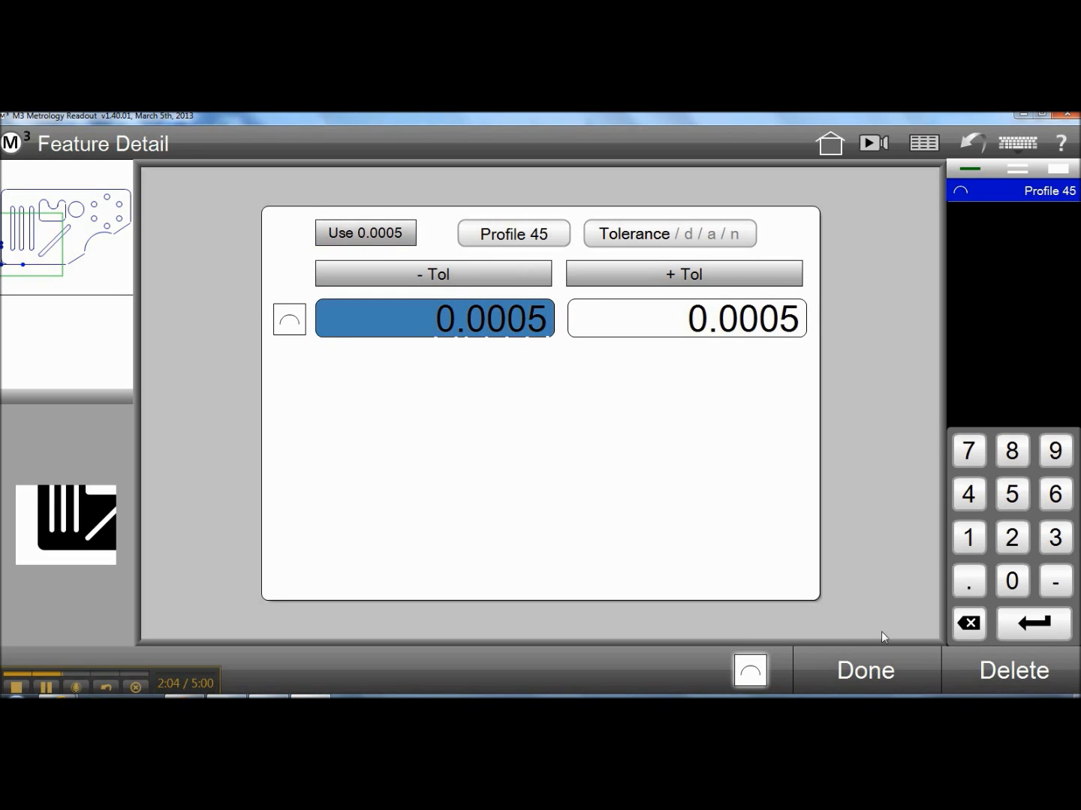
{"action": "left_click", "coordinate": [873, 672]}
{"action": "left_click", "coordinate": [873, 671]}
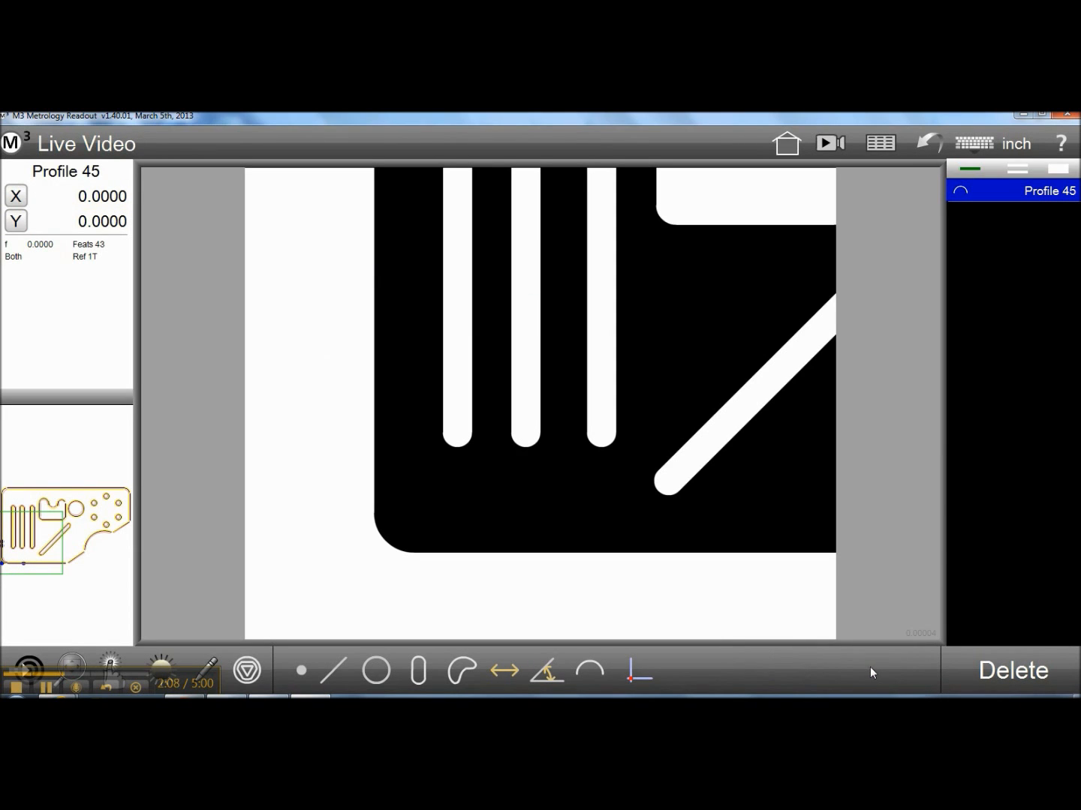
Cycle the profile's display in the part view through tolerances, nominals and both, ending with tolerances only
{"action": "left_click", "coordinate": [91, 584]}
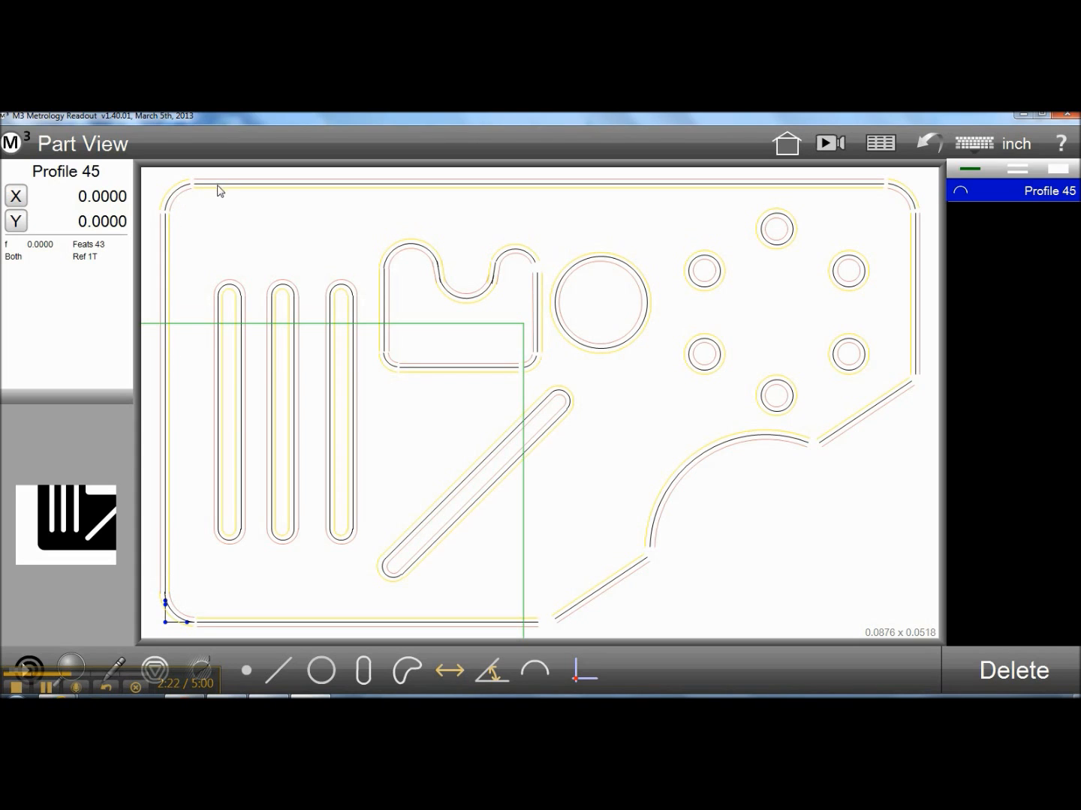
{"action": "left_click", "coordinate": [156, 666]}
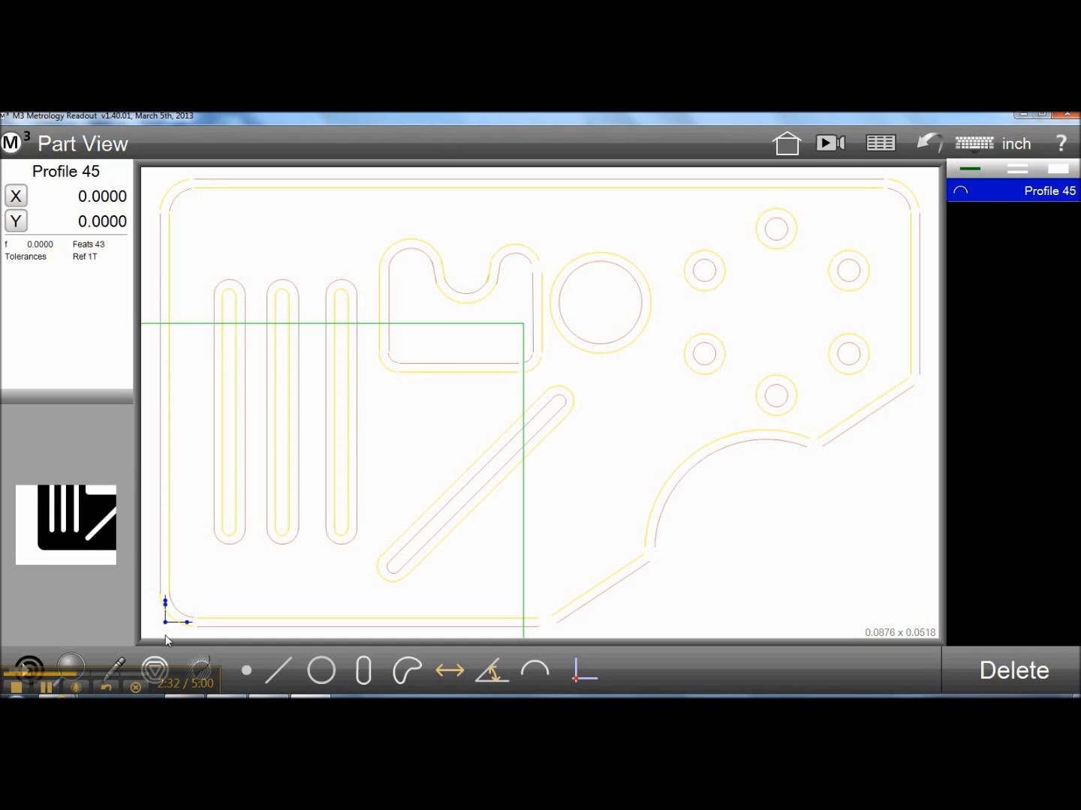
{"action": "left_click", "coordinate": [159, 660]}
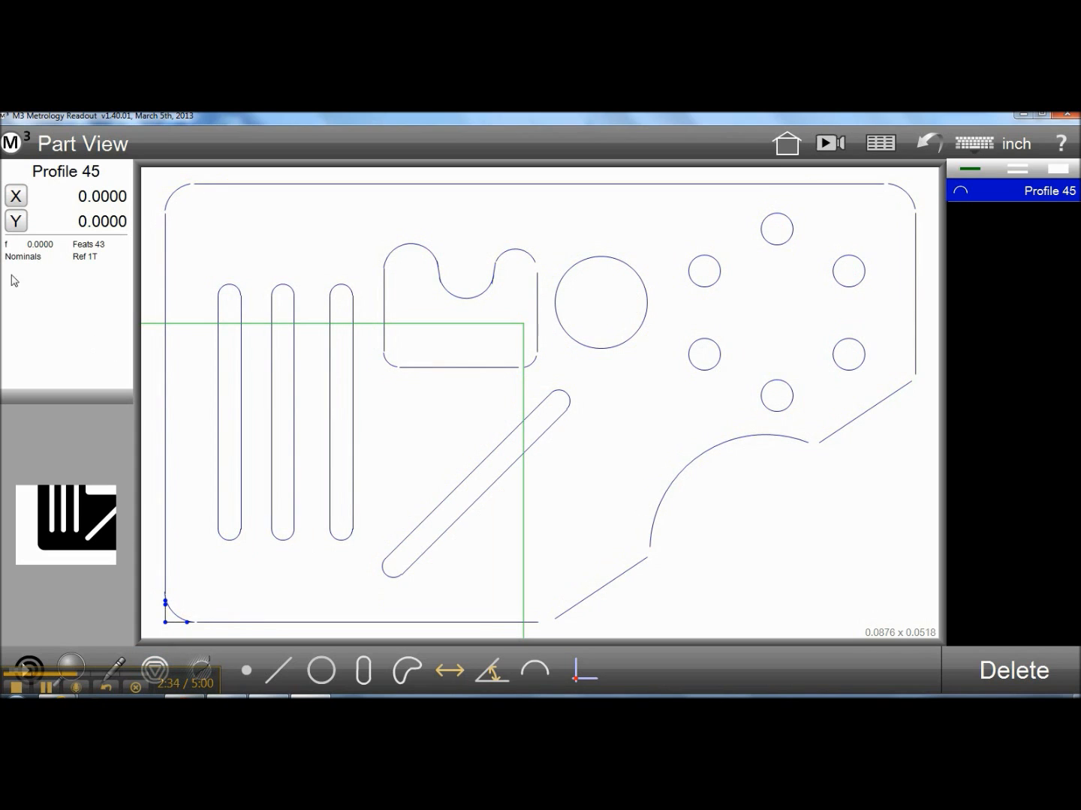
{"action": "left_click", "coordinate": [152, 663]}
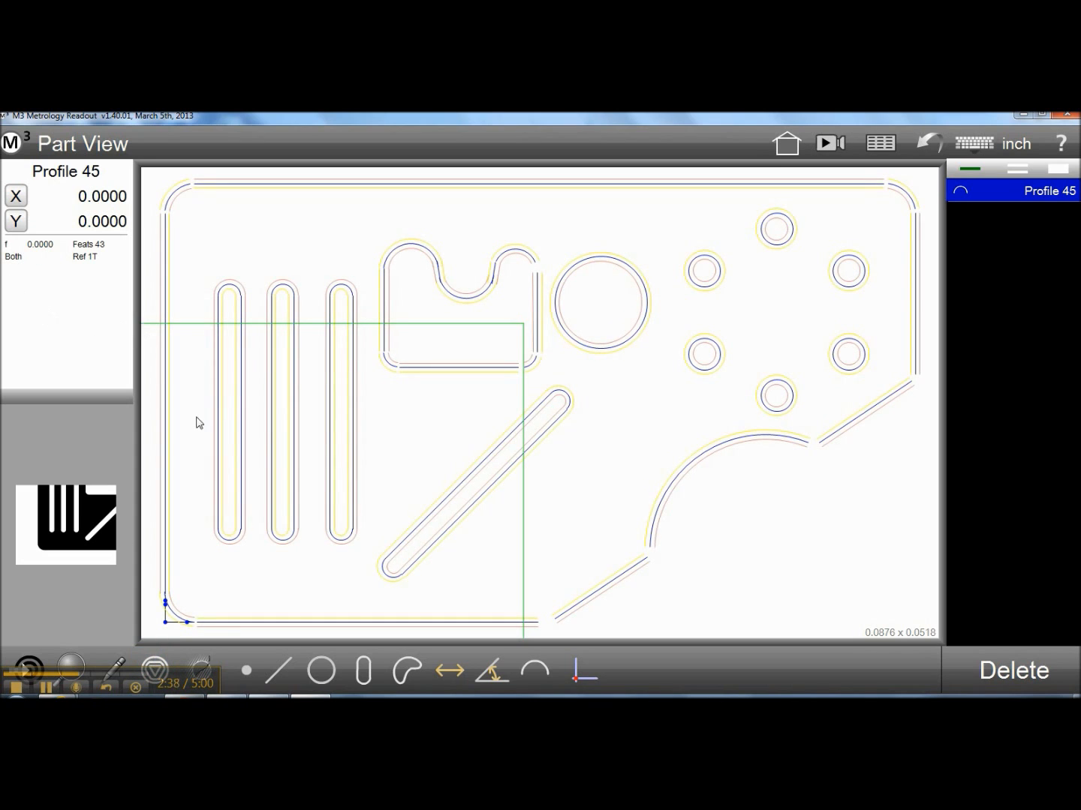
{"action": "left_click", "coordinate": [159, 663]}
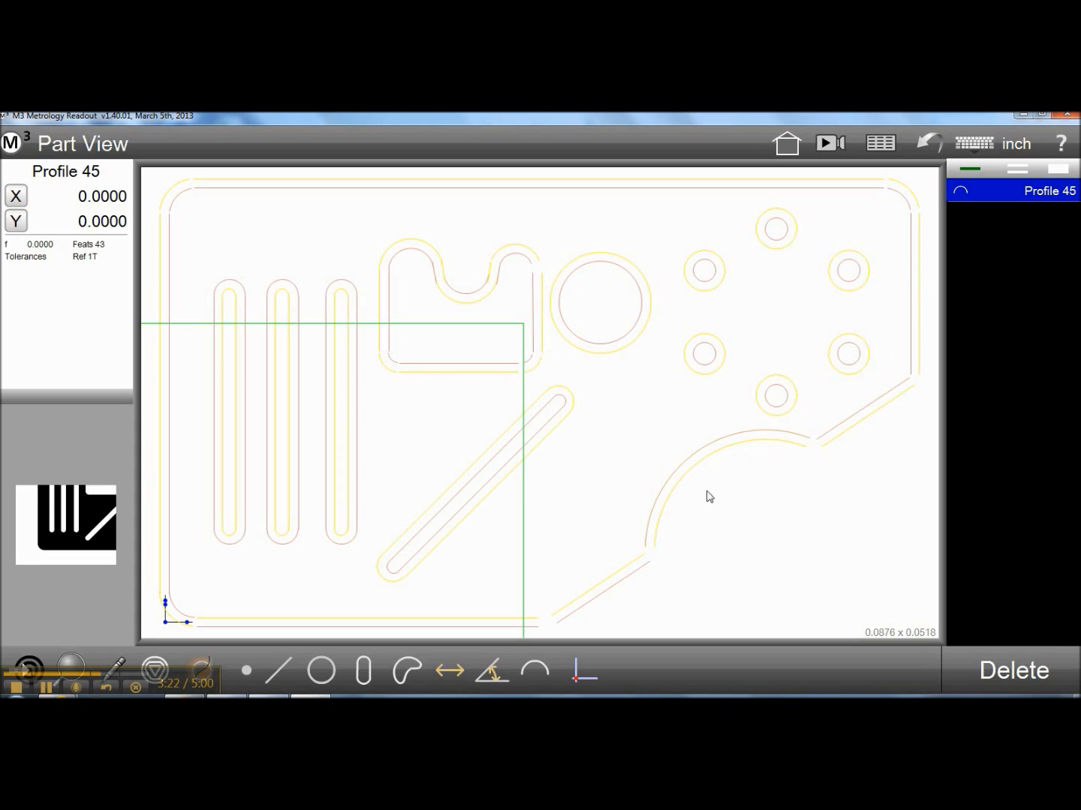
Flip the profile's tolerance directions so the yellow boundary lies outside the part outline and inside every hole, slot and cutout
{"action": "left_click", "coordinate": [391, 631]}
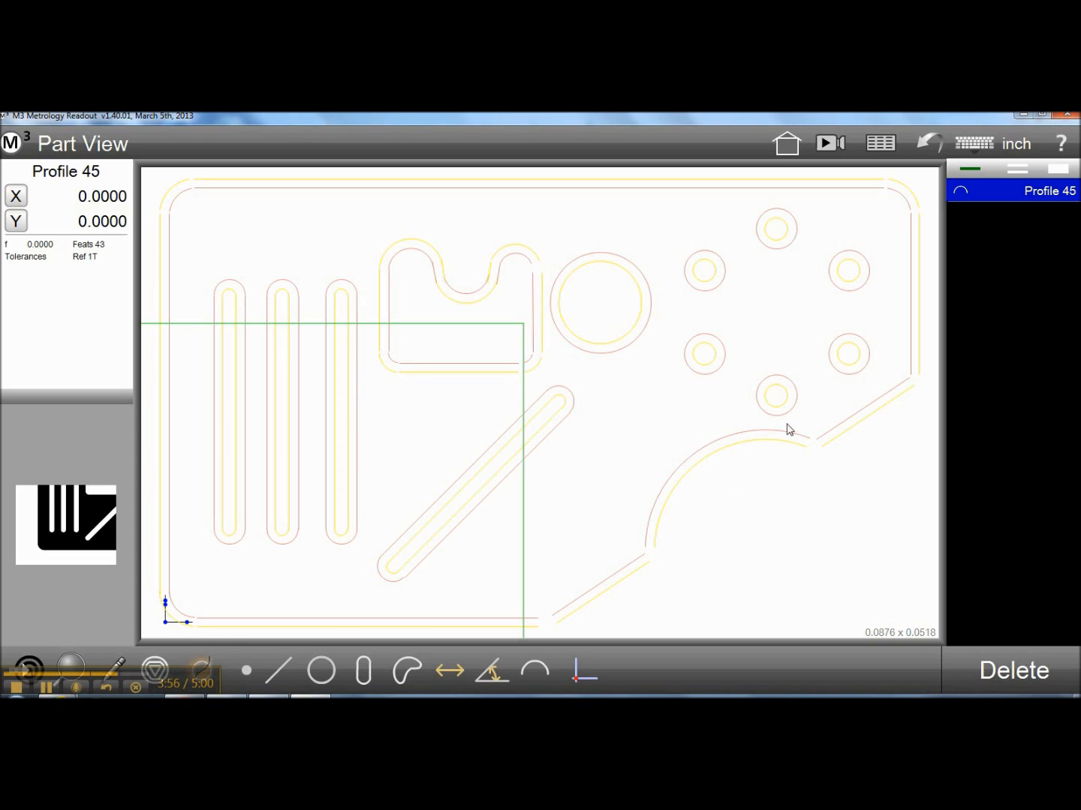
{"action": "left_click", "coordinate": [634, 334]}
{"action": "left_click", "coordinate": [634, 330]}
{"action": "left_click", "coordinate": [531, 327]}
{"action": "left_click", "coordinate": [518, 256]}
{"action": "left_click", "coordinate": [499, 280]}
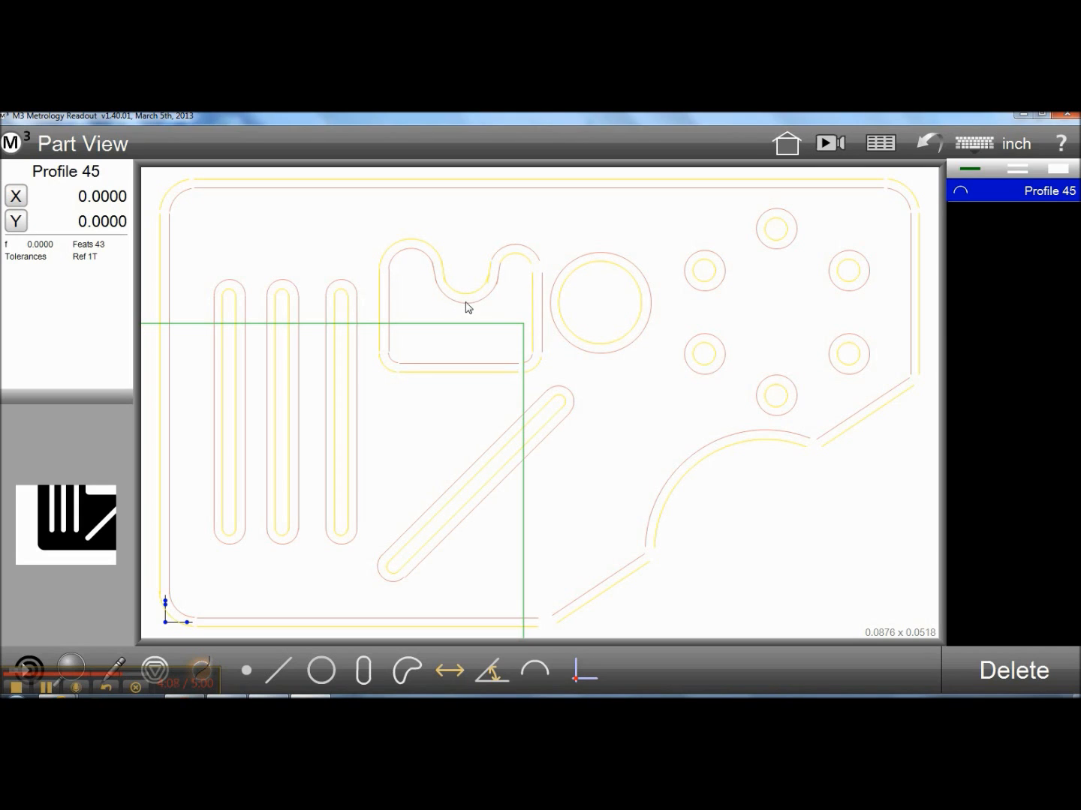
{"action": "left_click", "coordinate": [499, 276]}
{"action": "left_click", "coordinate": [417, 253]}
{"action": "left_click", "coordinate": [390, 315]}
{"action": "left_click", "coordinate": [421, 369]}
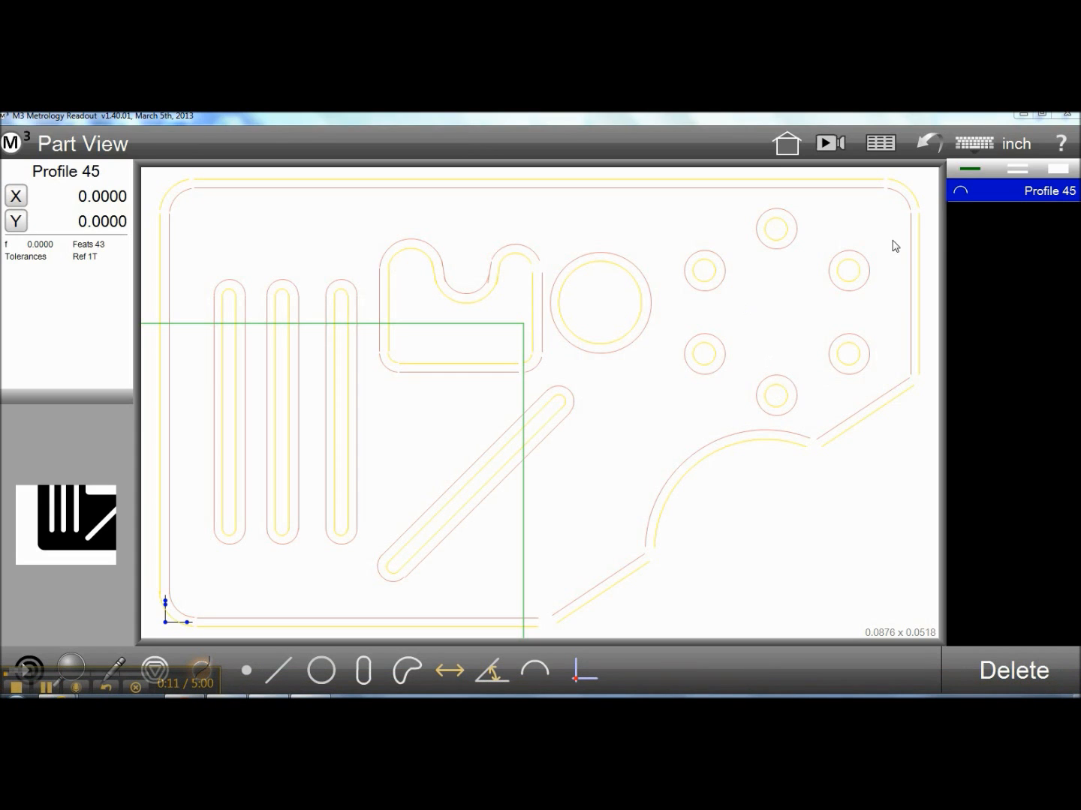
Export the profile from the tolerance report as a DXF file named emulated dxf in the Exports folder
{"action": "left_click", "coordinate": [878, 148]}
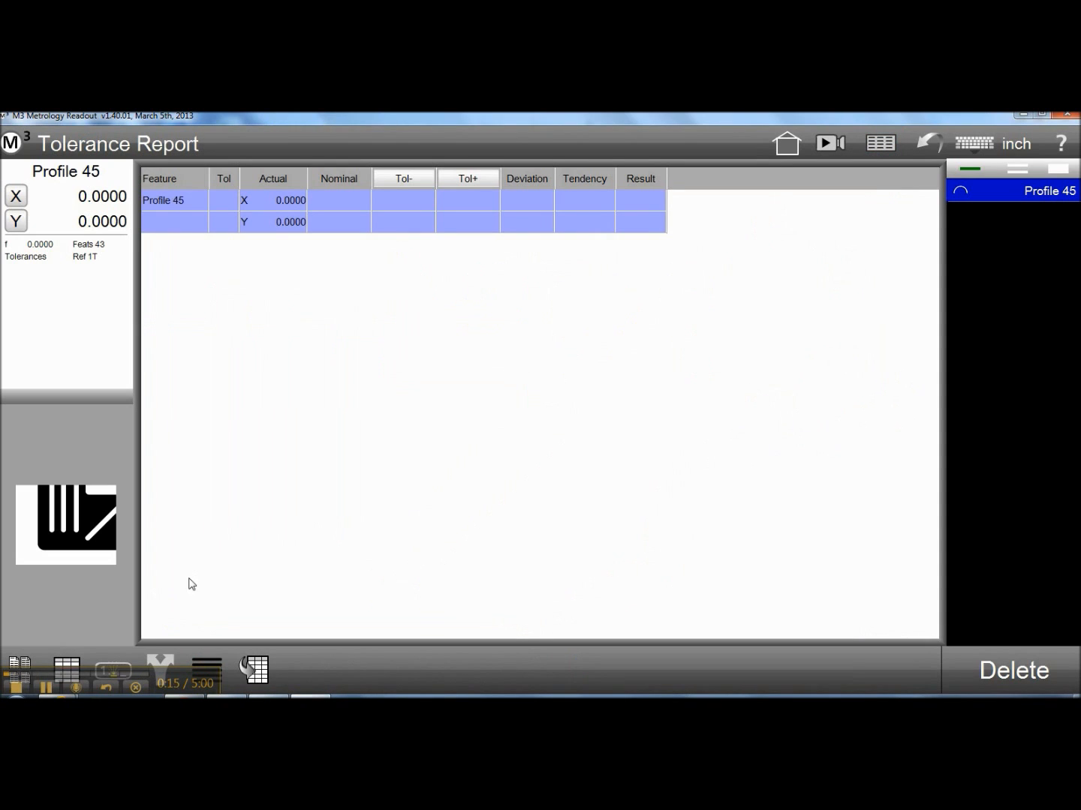
{"action": "left_click", "coordinate": [166, 665]}
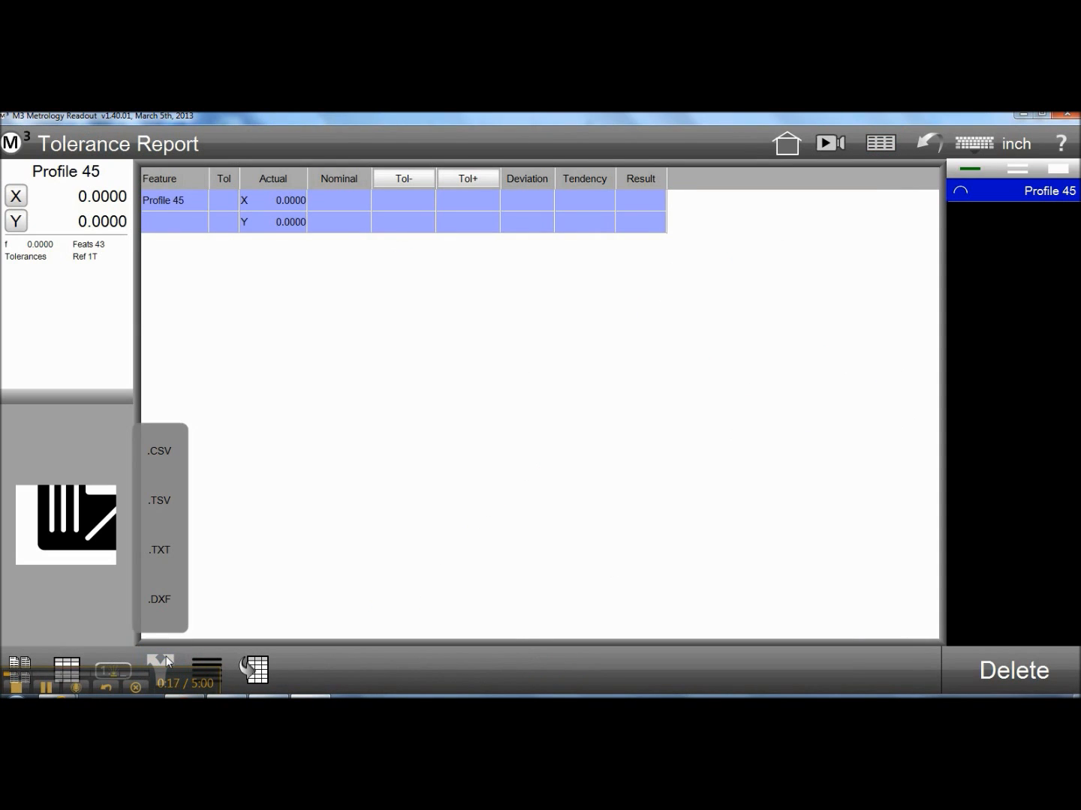
{"action": "left_click", "coordinate": [165, 599]}
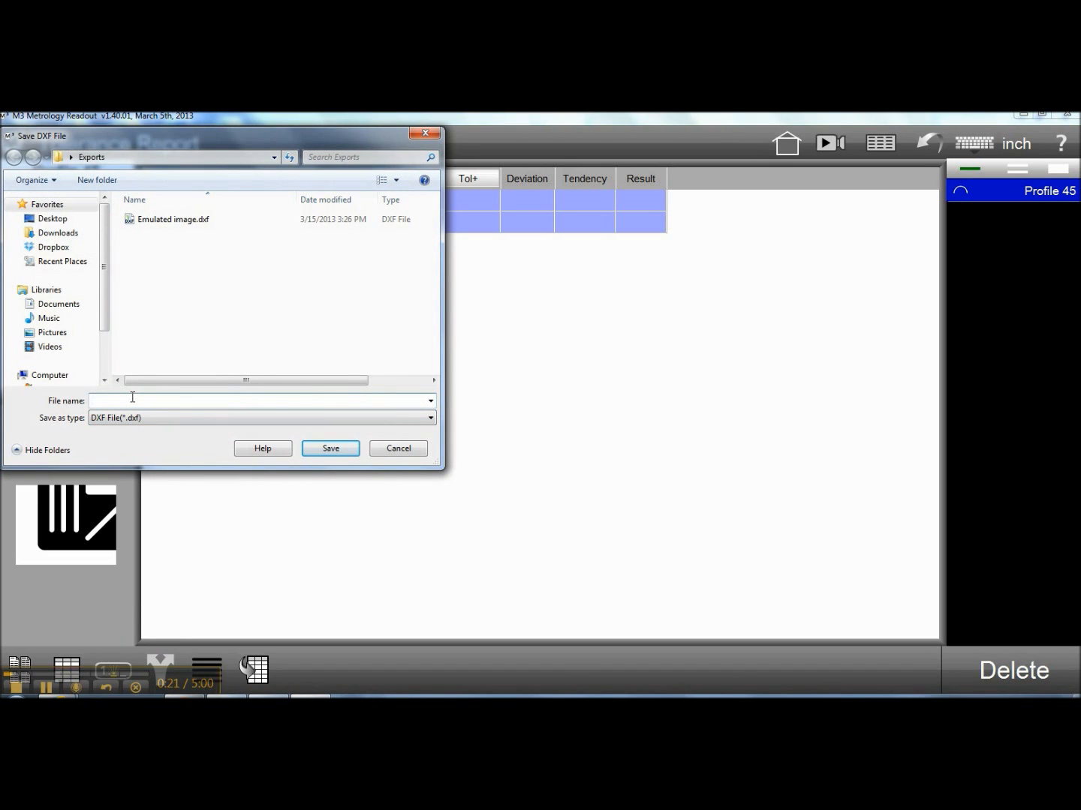
{"action": "type", "text": "em"}
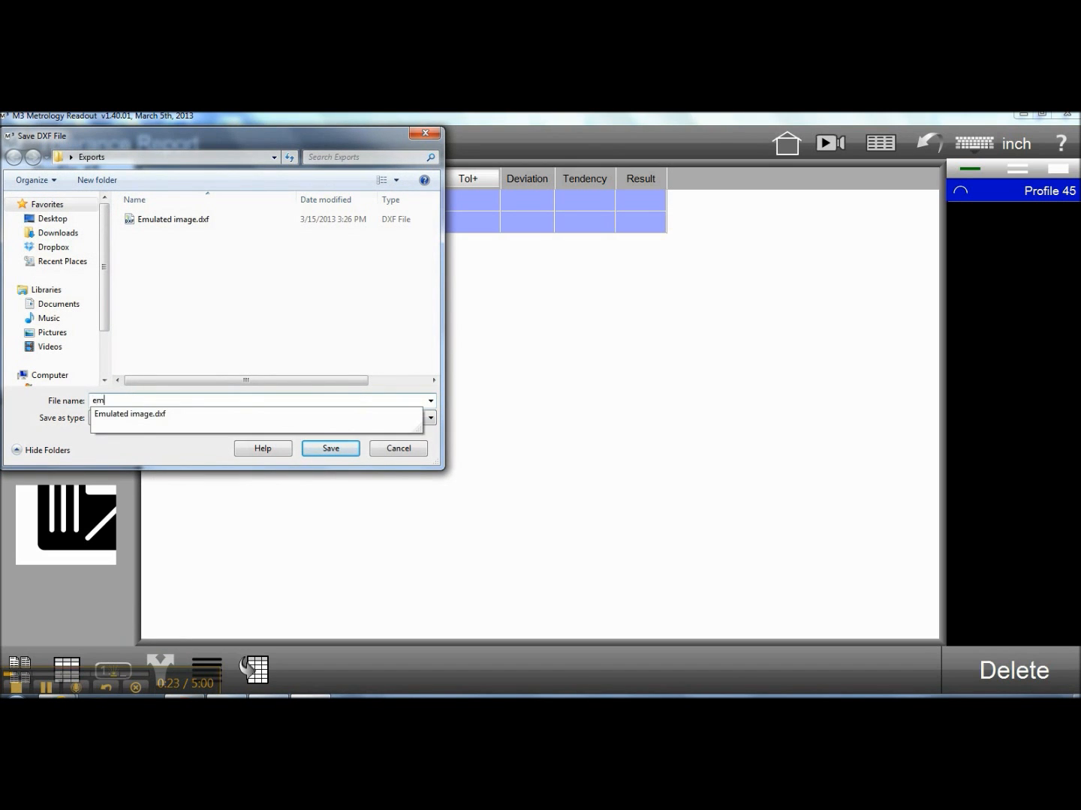
{"action": "type", "text": "ulated dxf"}
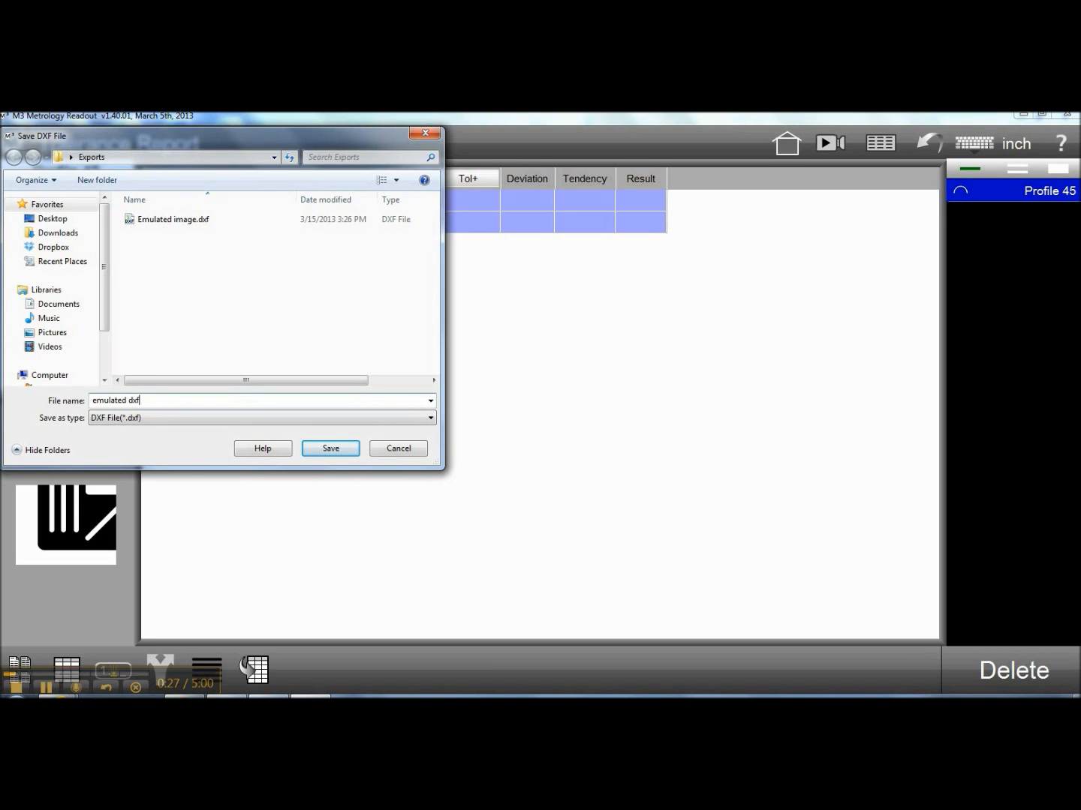
{"action": "left_click", "coordinate": [325, 449]}
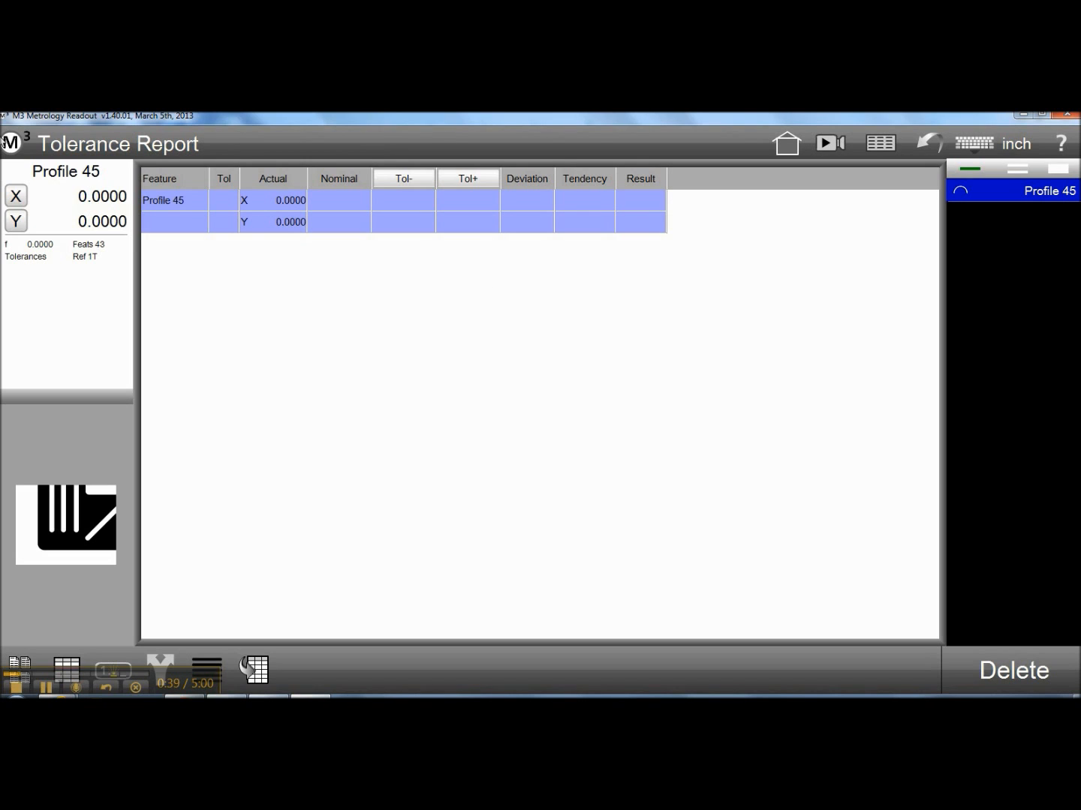
Create a new part, clearing all features from the feature list
{"action": "left_click", "coordinate": [10, 144]}
{"action": "left_click", "coordinate": [40, 199]}
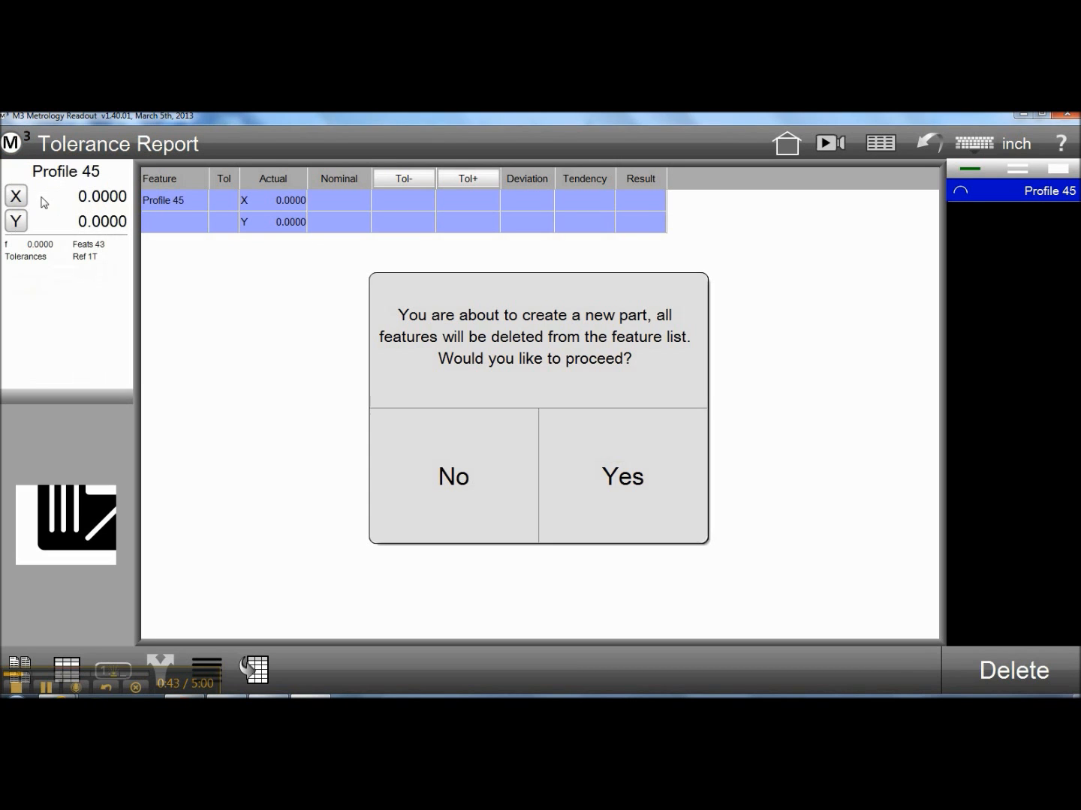
{"action": "left_click", "coordinate": [619, 453]}
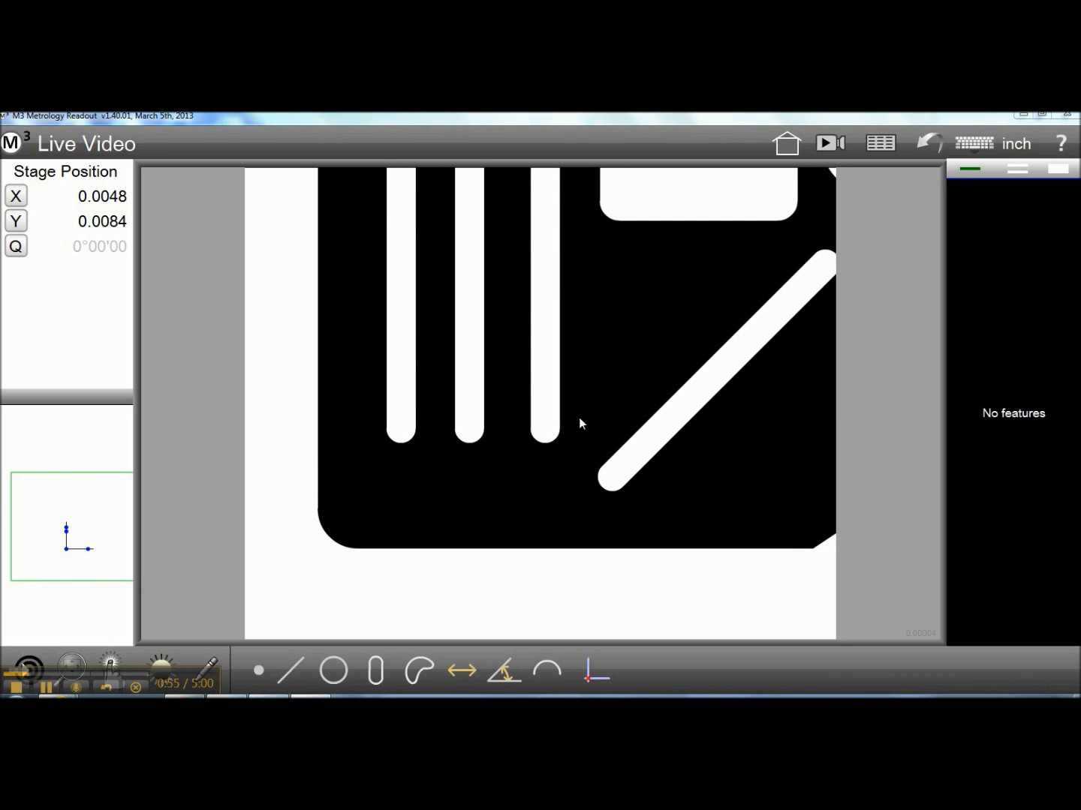
Switch to the DXF overlay probe in the live video and load emulated dxf.dxf from the Exports folder
{"action": "left_click", "coordinate": [113, 659]}
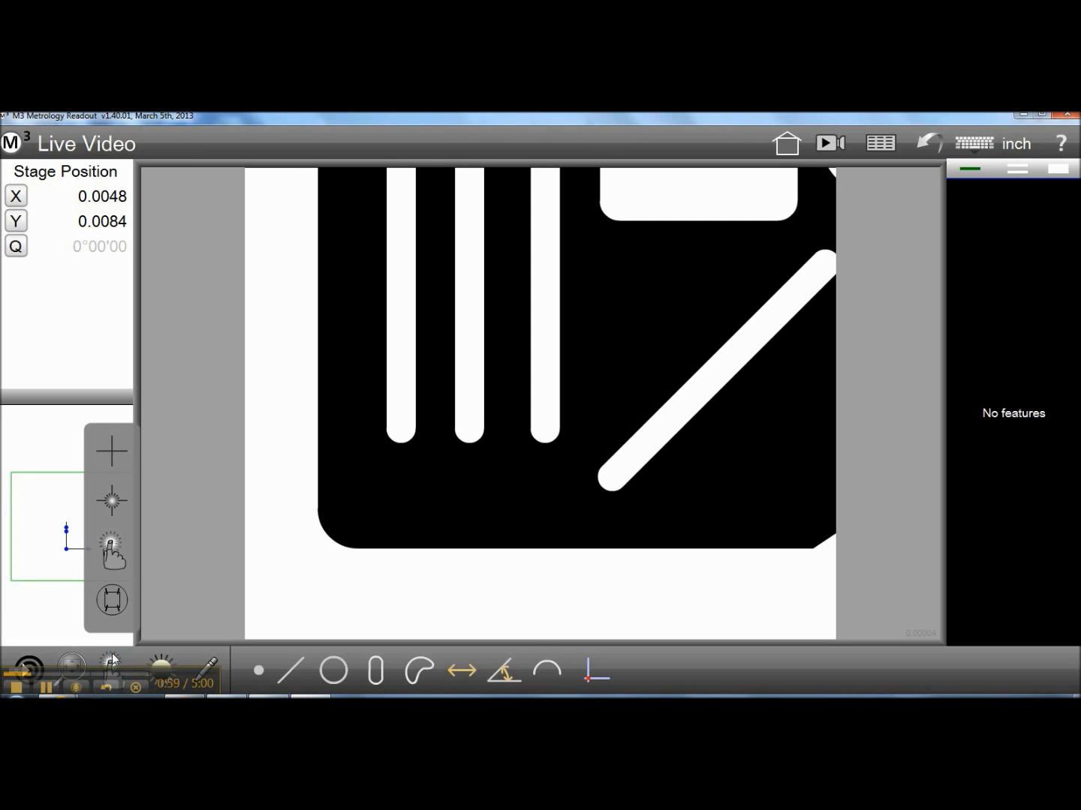
{"action": "left_click", "coordinate": [113, 600]}
{"action": "left_click", "coordinate": [112, 601]}
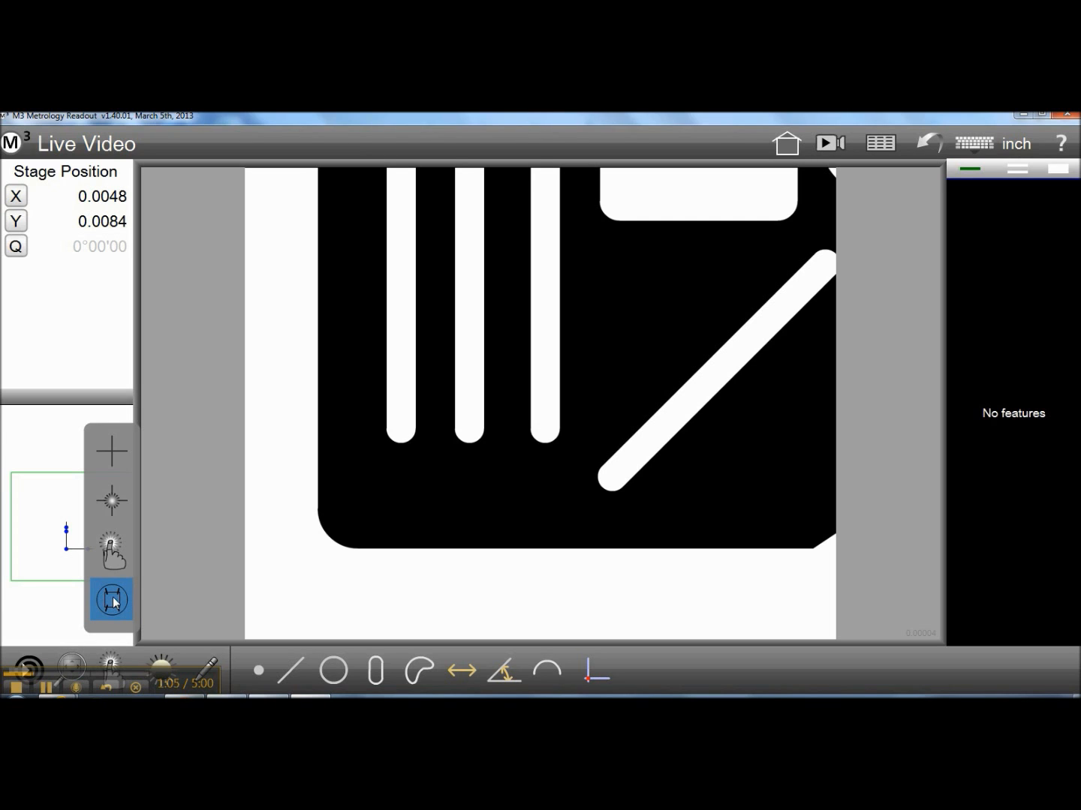
{"action": "left_click", "coordinate": [114, 602]}
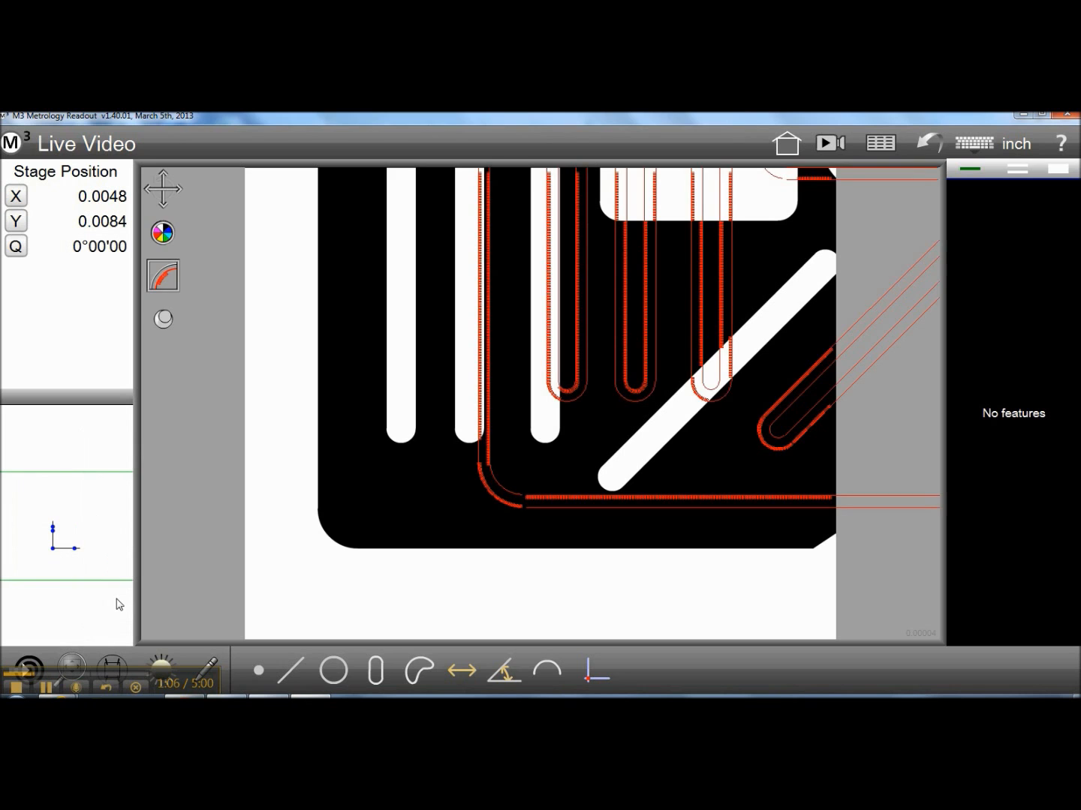
{"action": "left_click", "coordinate": [114, 662]}
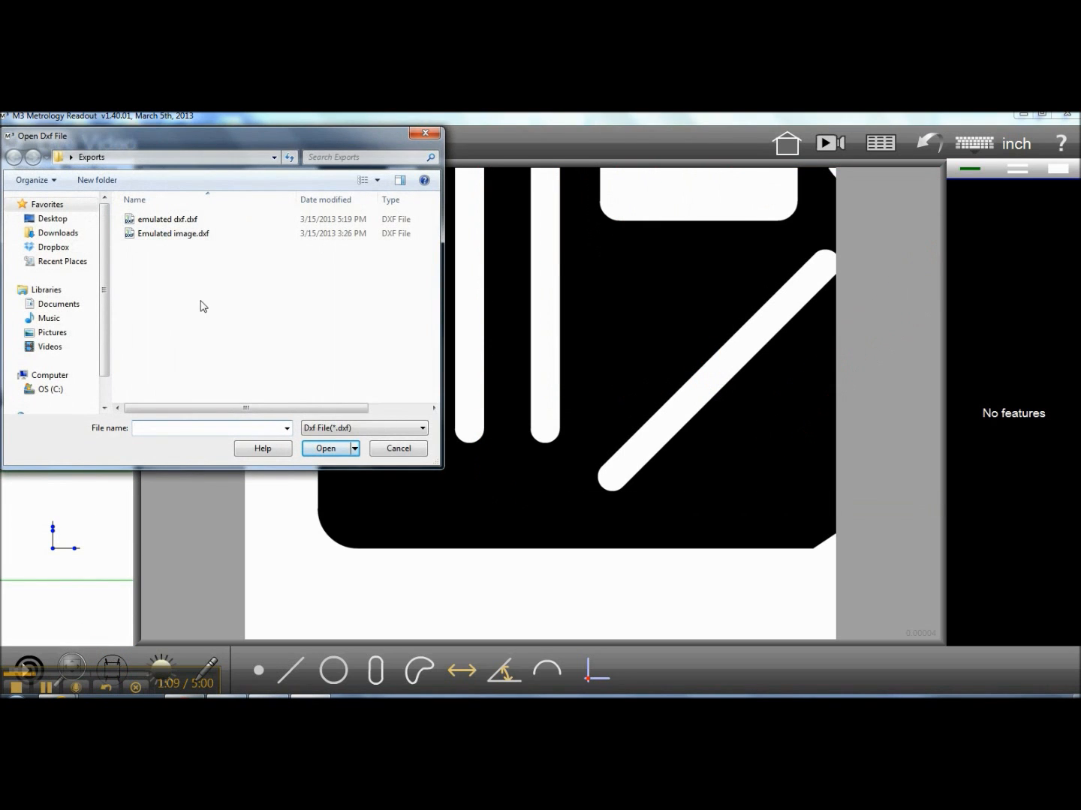
{"action": "left_click", "coordinate": [184, 222]}
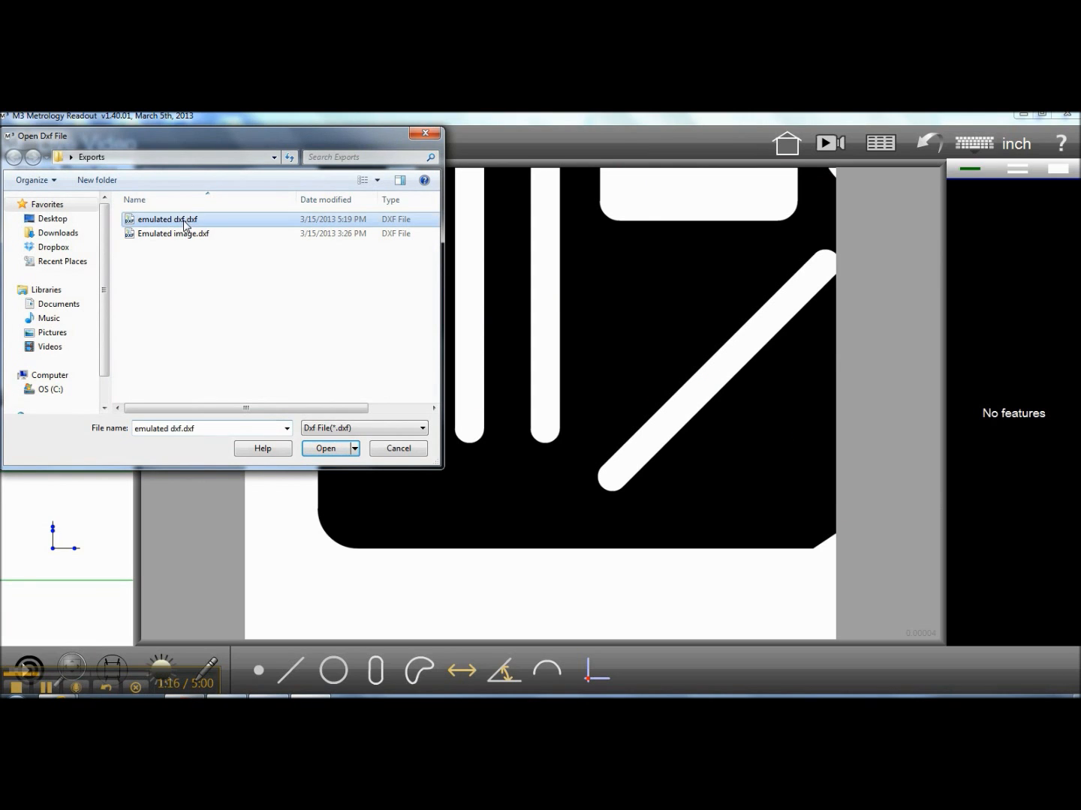
{"action": "left_click", "coordinate": [326, 449]}
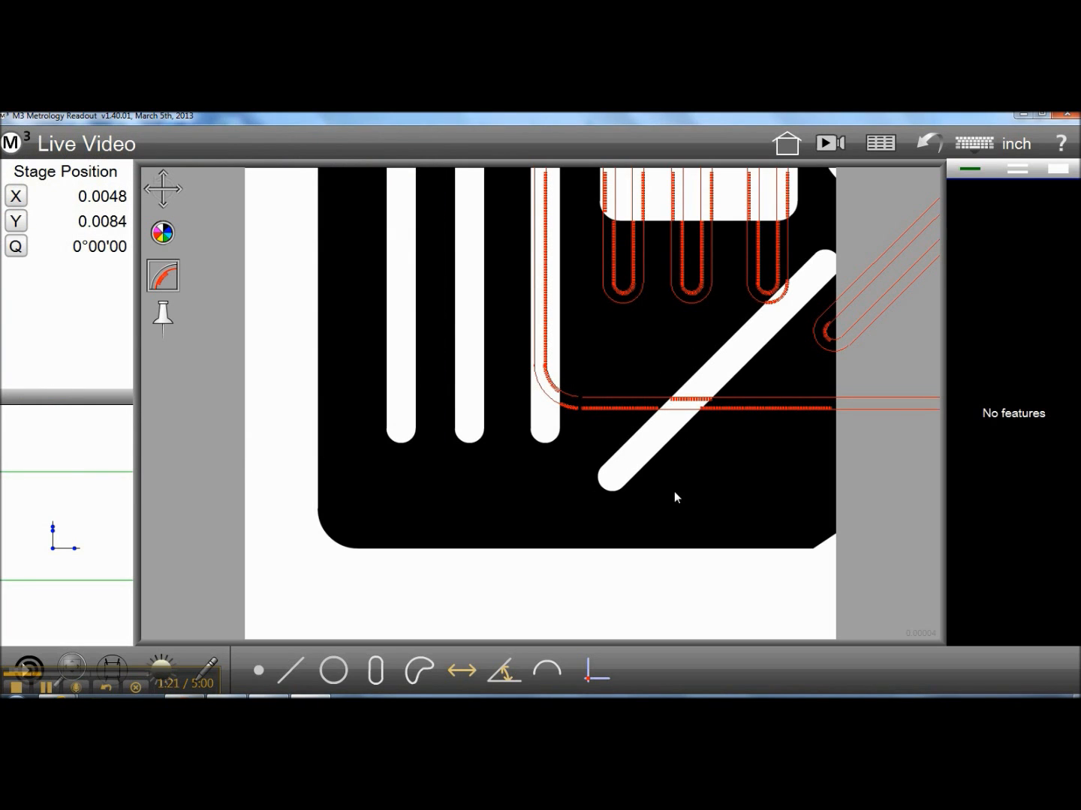
Align the DXF overlay manually with the part edges and slots, pin it to the stage, and release the pin
{"action": "left_click_drag", "start_coordinate": [645, 405], "coordinate": [598, 449]}
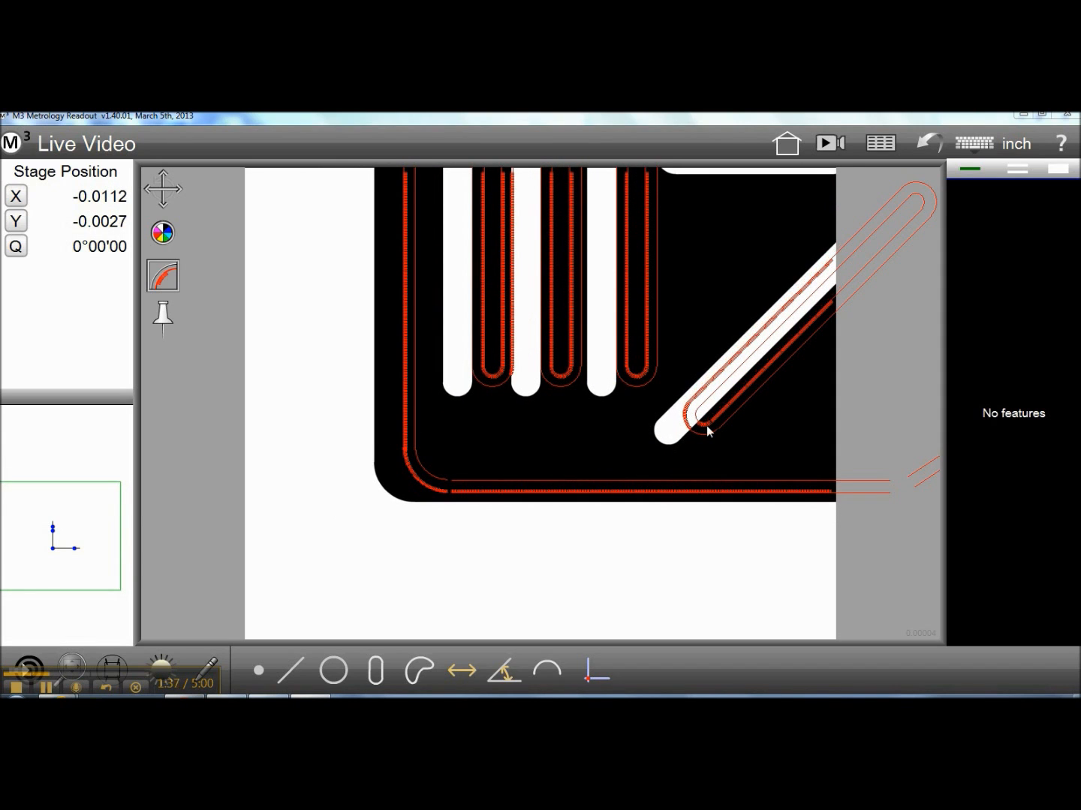
{"action": "left_click_drag", "start_coordinate": [660, 438], "coordinate": [477, 470]}
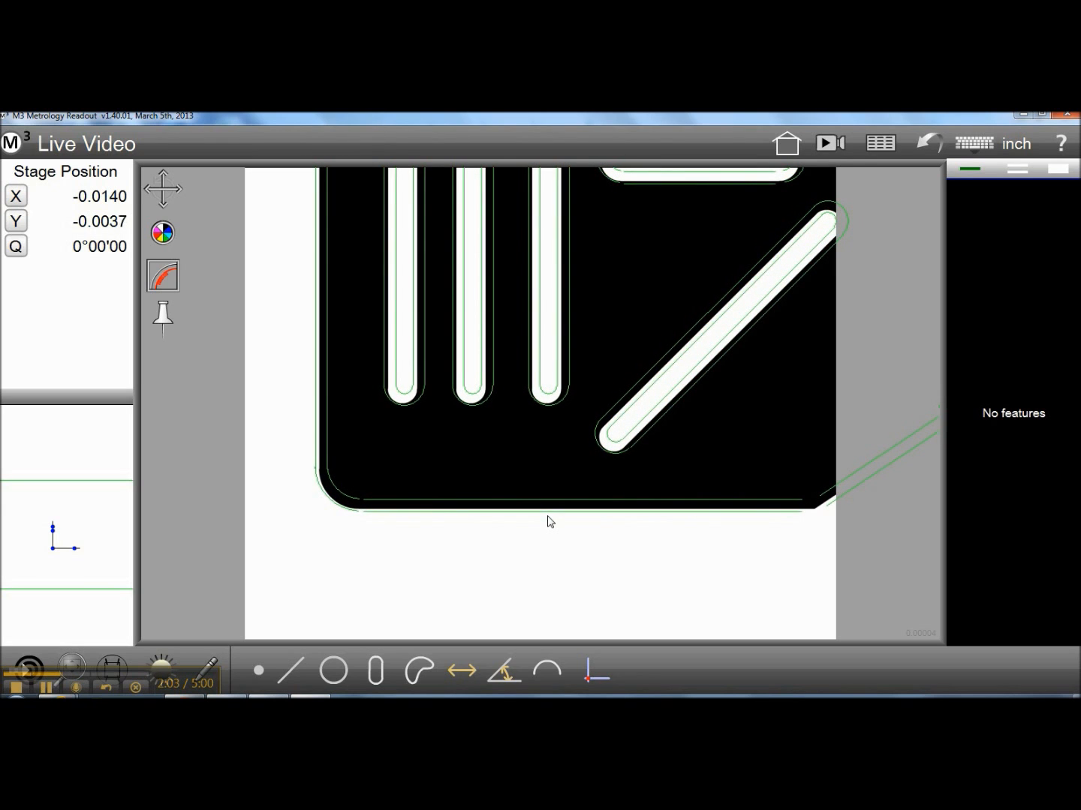
{"action": "left_click", "coordinate": [164, 316]}
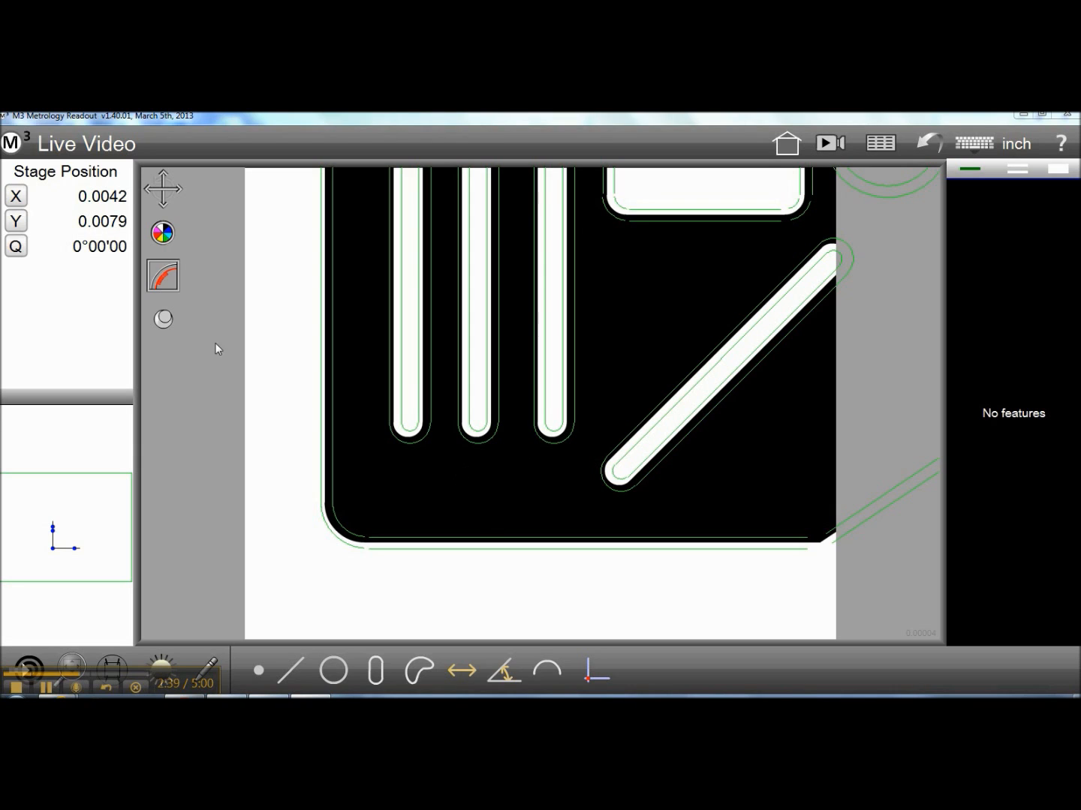
{"action": "left_click", "coordinate": [161, 322]}
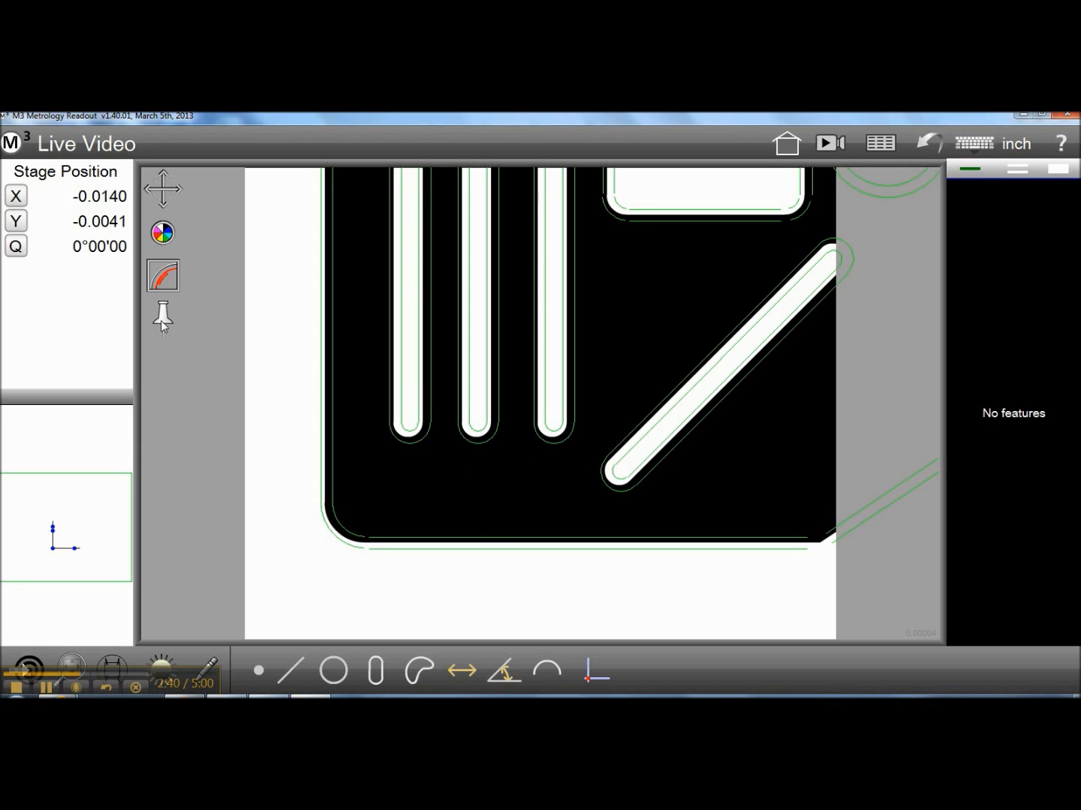
Start another new part to reset the reference frame
{"action": "left_click", "coordinate": [13, 146]}
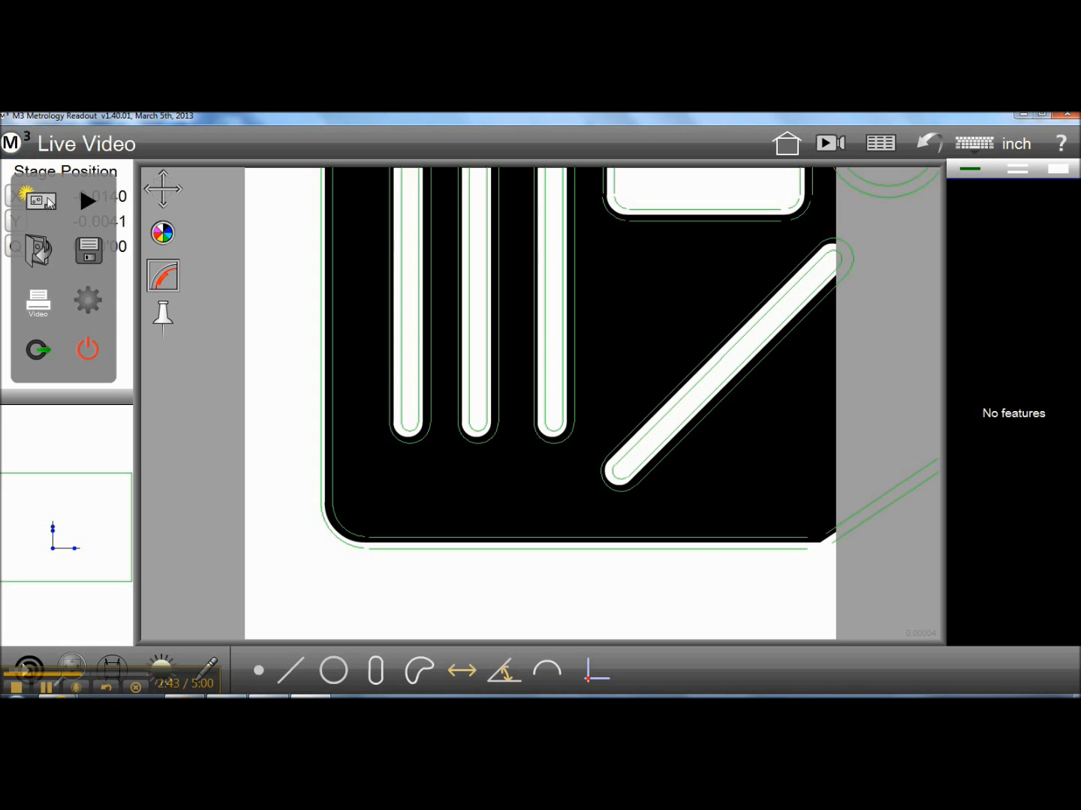
{"action": "left_click", "coordinate": [47, 197]}
{"action": "left_click", "coordinate": [619, 489]}
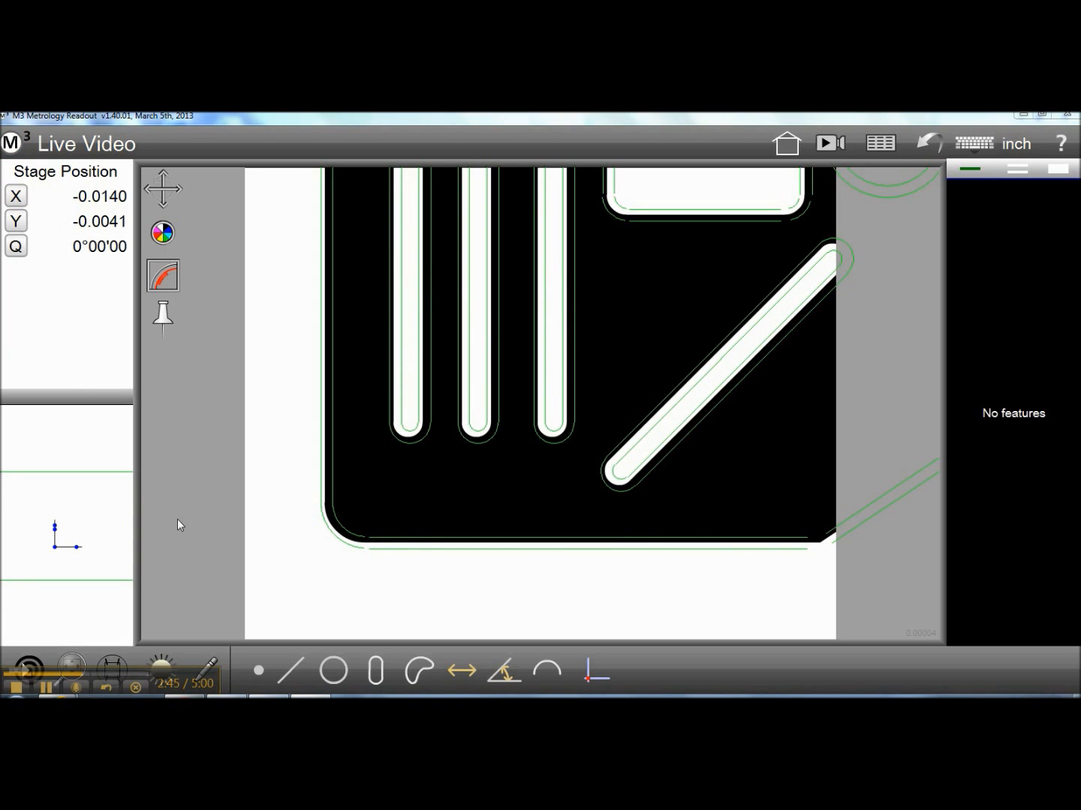
Switch to the touch probe and skew the part to a line measured along its bottom edge
{"action": "left_click", "coordinate": [113, 664]}
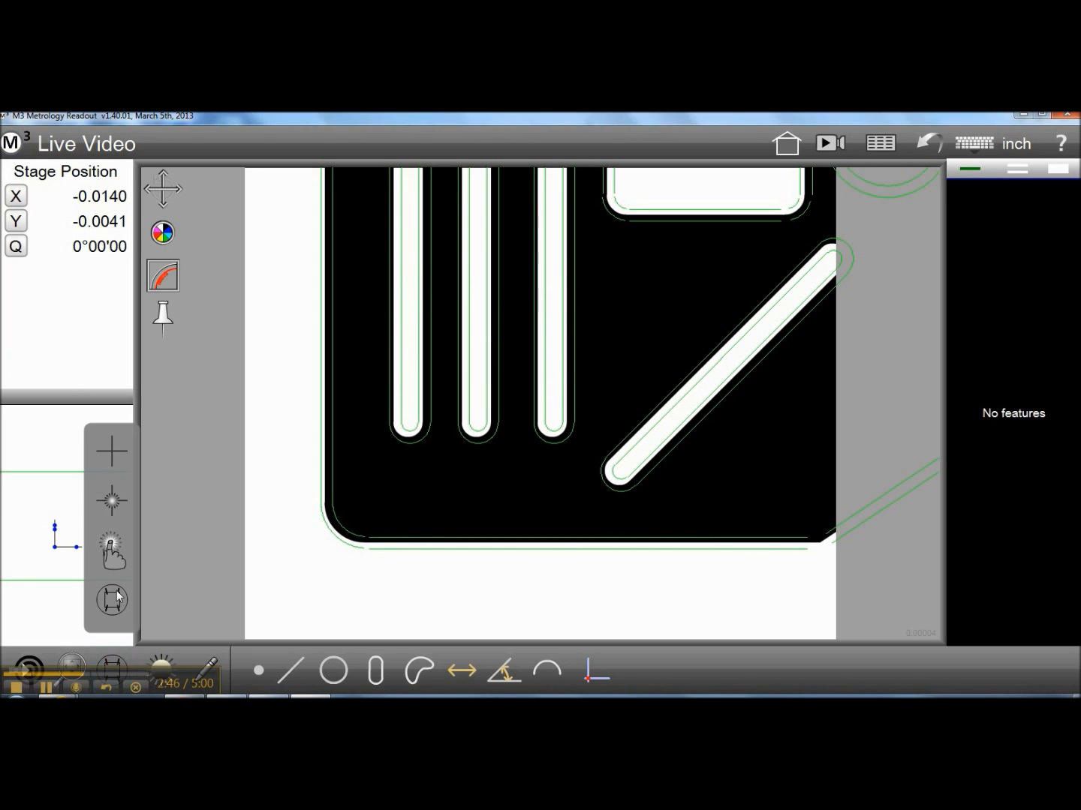
{"action": "left_click", "coordinate": [118, 543]}
{"action": "left_click", "coordinate": [596, 673]}
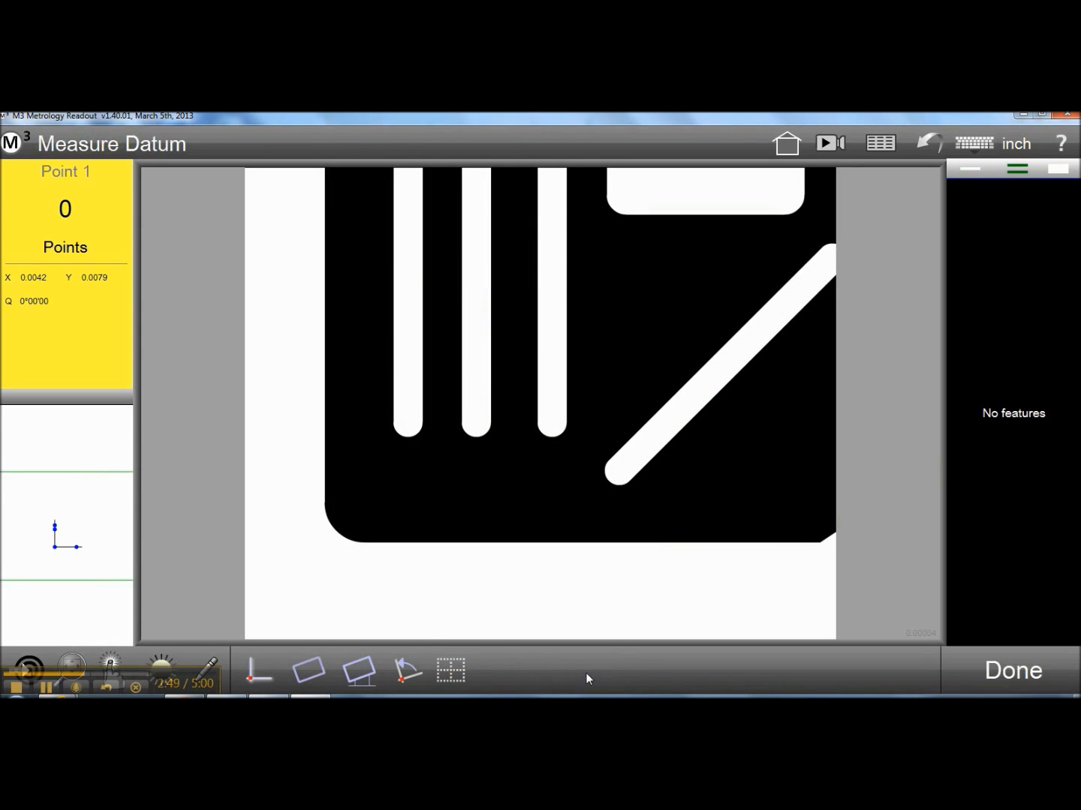
{"action": "left_click", "coordinate": [322, 666]}
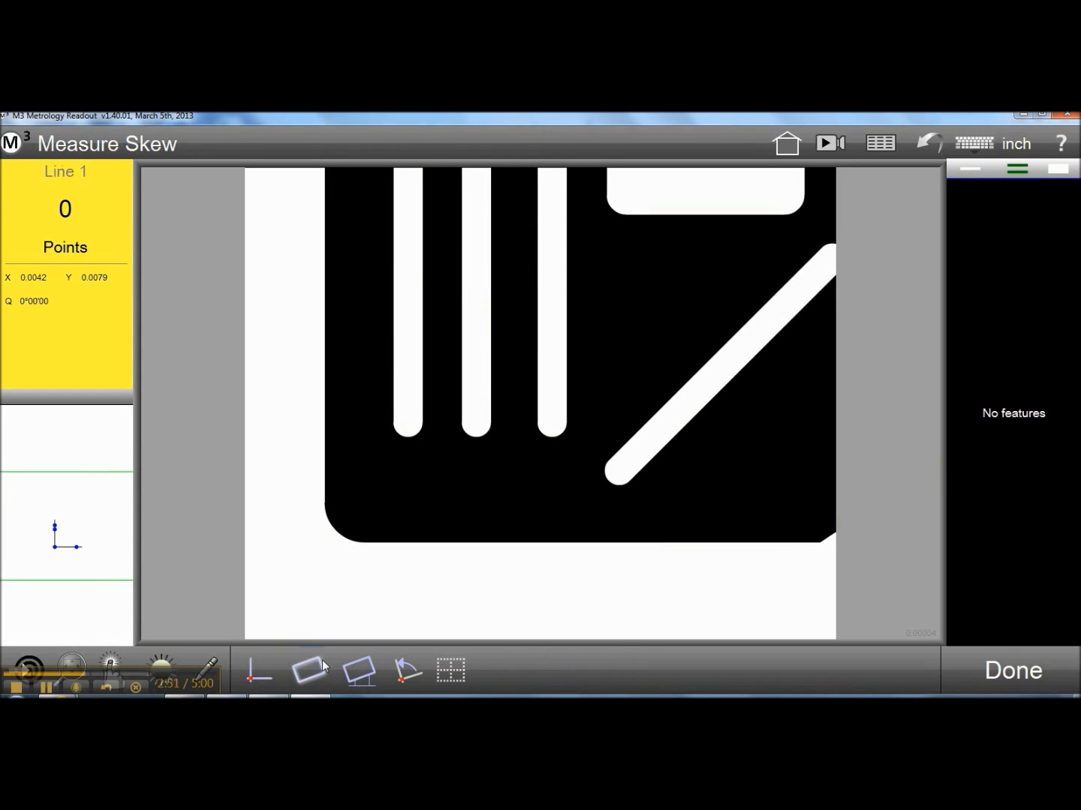
{"action": "left_click", "coordinate": [624, 542]}
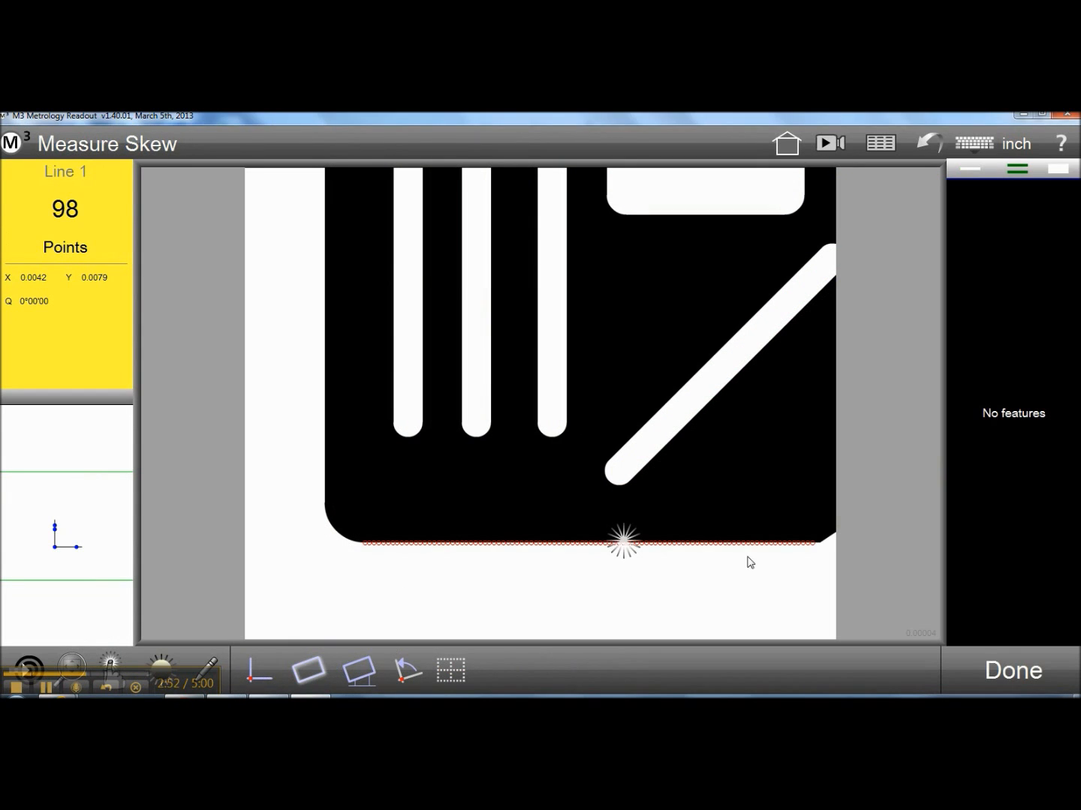
{"action": "left_click", "coordinate": [994, 657]}
Measure the part's left edge as a line and set the datum at its intersection with the bottom edge line
{"action": "left_click", "coordinate": [328, 304]}
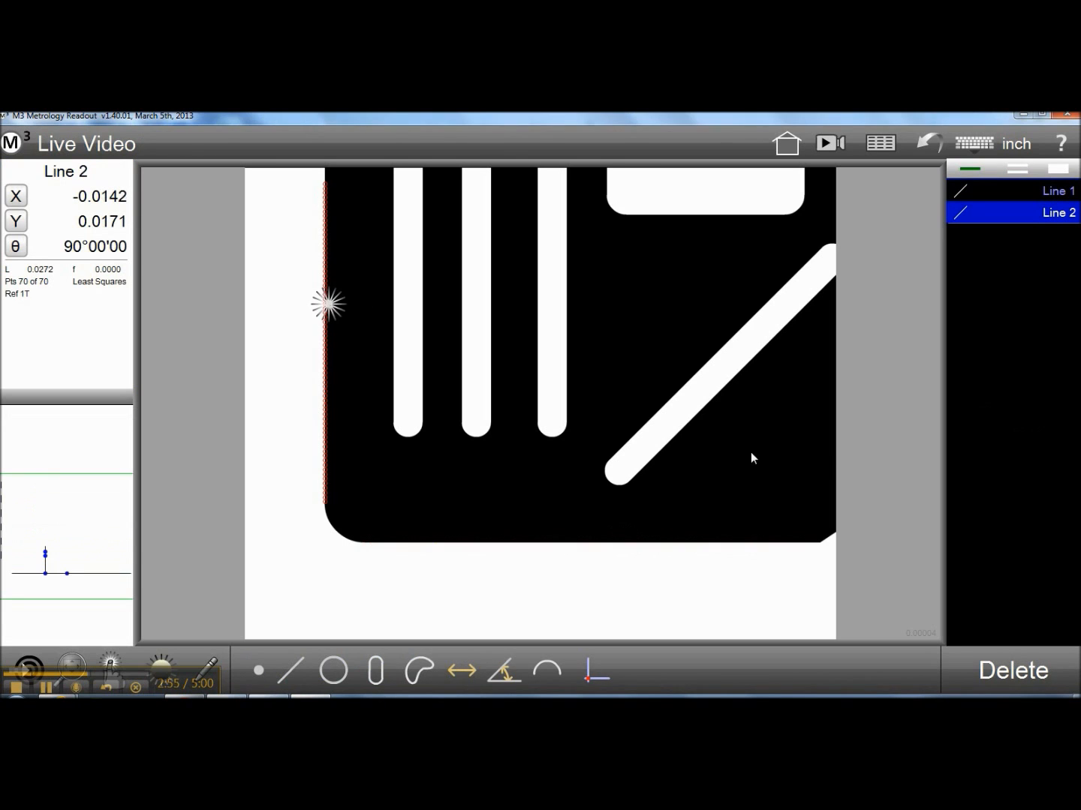
{"action": "left_click", "coordinate": [606, 652]}
{"action": "left_click", "coordinate": [1002, 216]}
{"action": "left_click", "coordinate": [992, 192]}
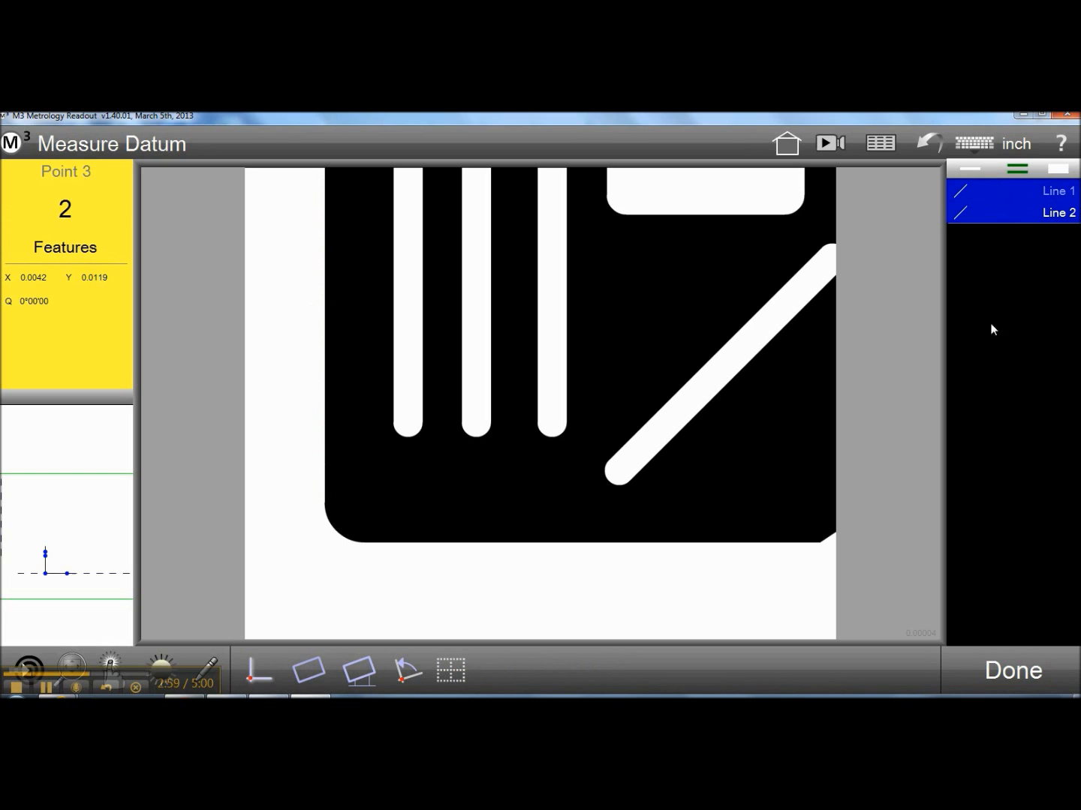
{"action": "left_click", "coordinate": [1026, 665]}
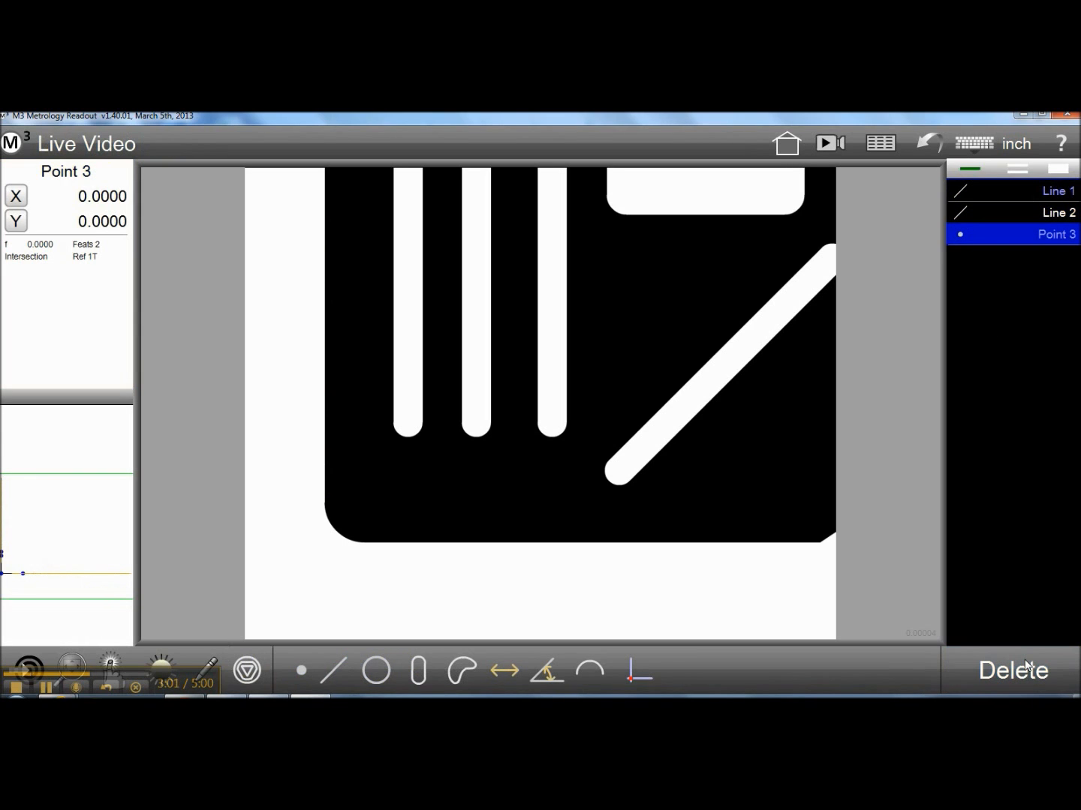
Delete the datum point and both edge lines from the feature list
{"action": "left_click", "coordinate": [1026, 666]}
{"action": "left_click", "coordinate": [1025, 665]}
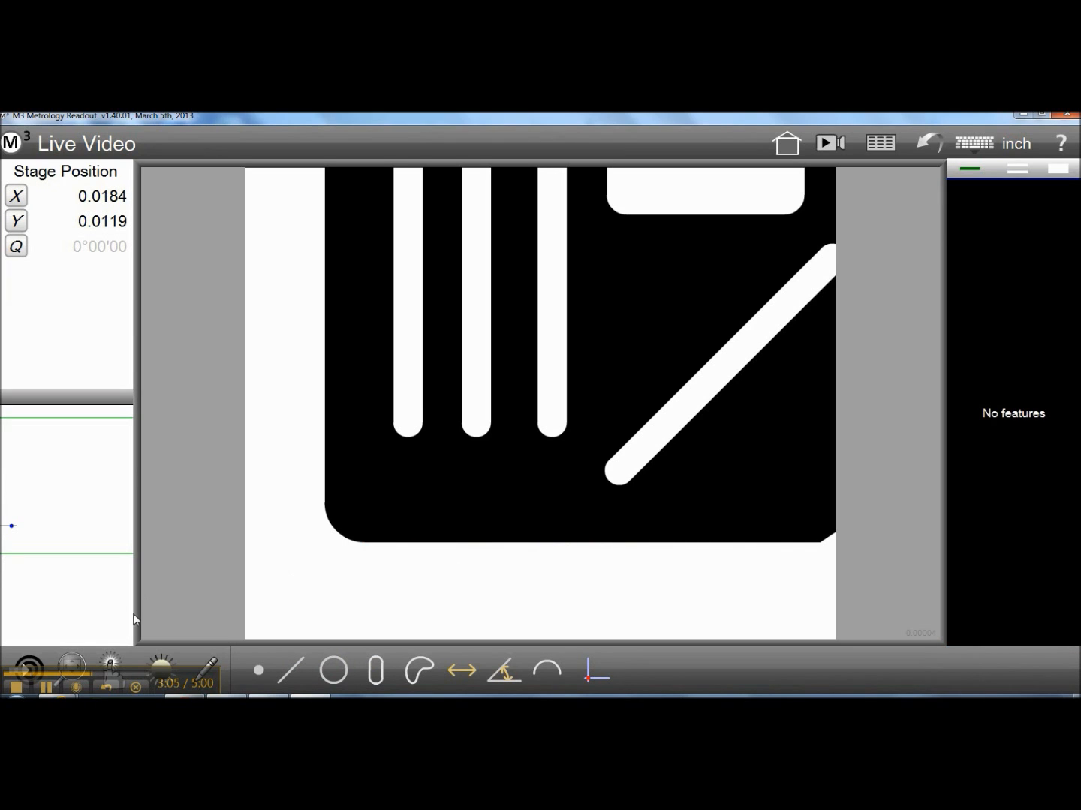
Return to the DXF overlay probe and reload emulated dxf.dxf over the datumed part
{"action": "left_click", "coordinate": [112, 663]}
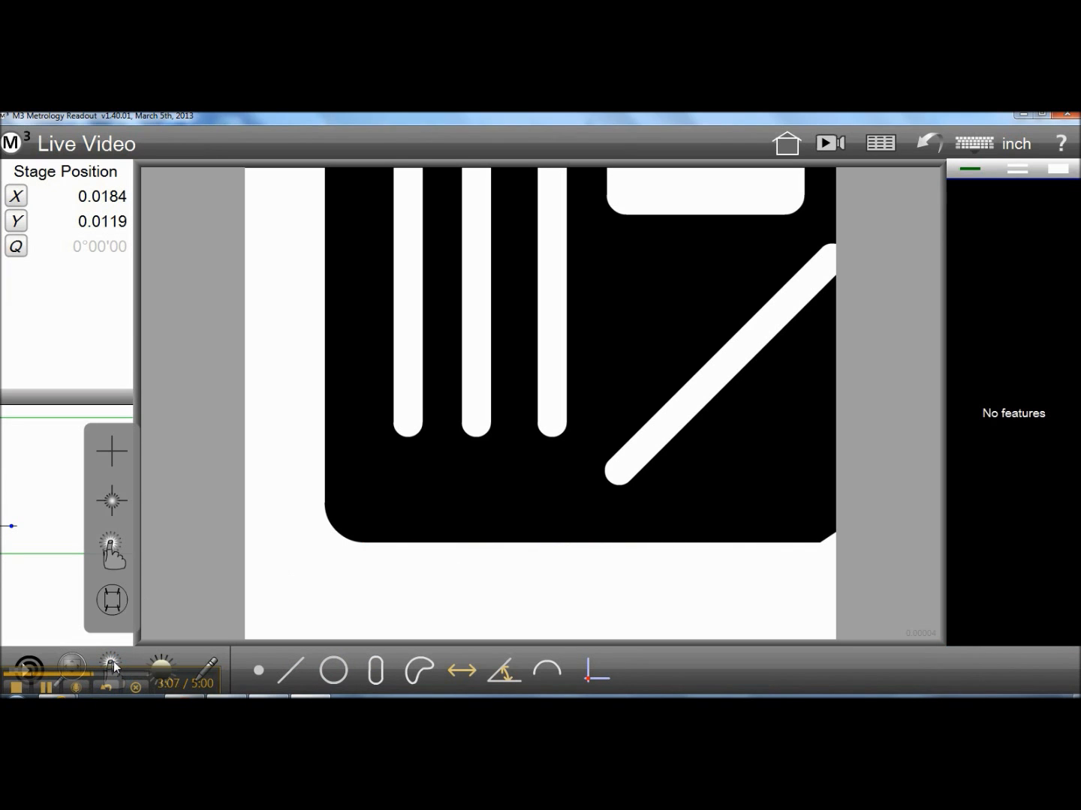
{"action": "left_click", "coordinate": [118, 605]}
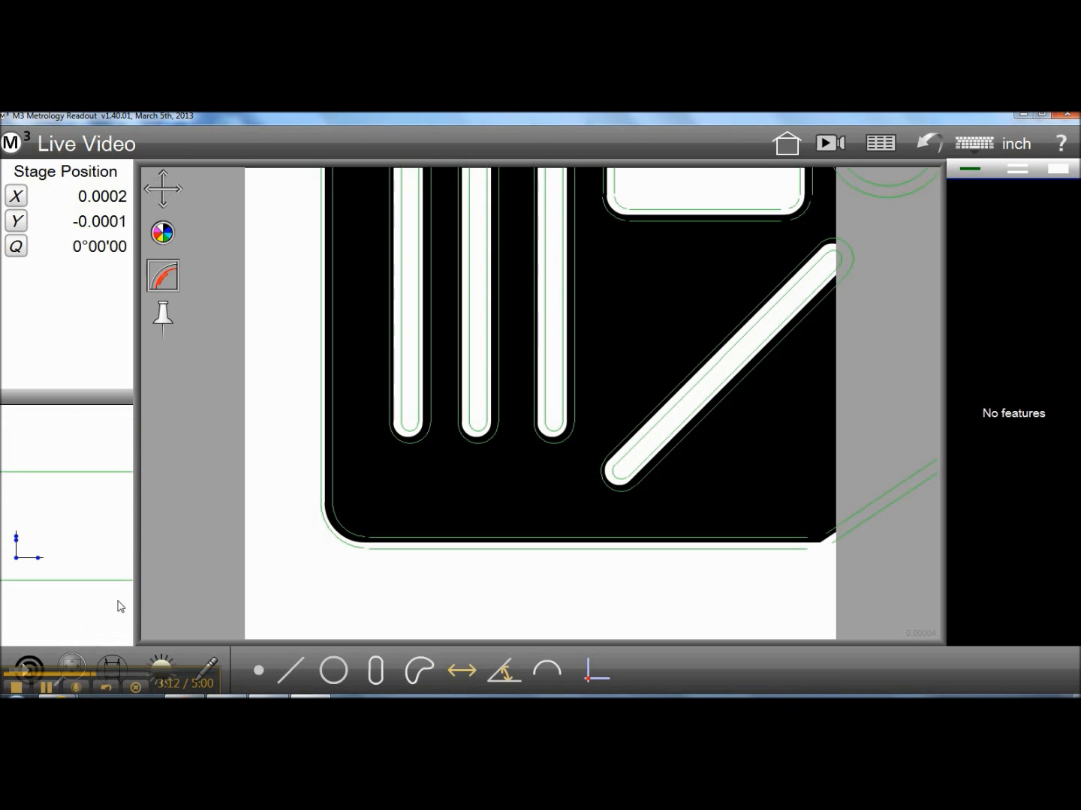
{"action": "left_click", "coordinate": [113, 665]}
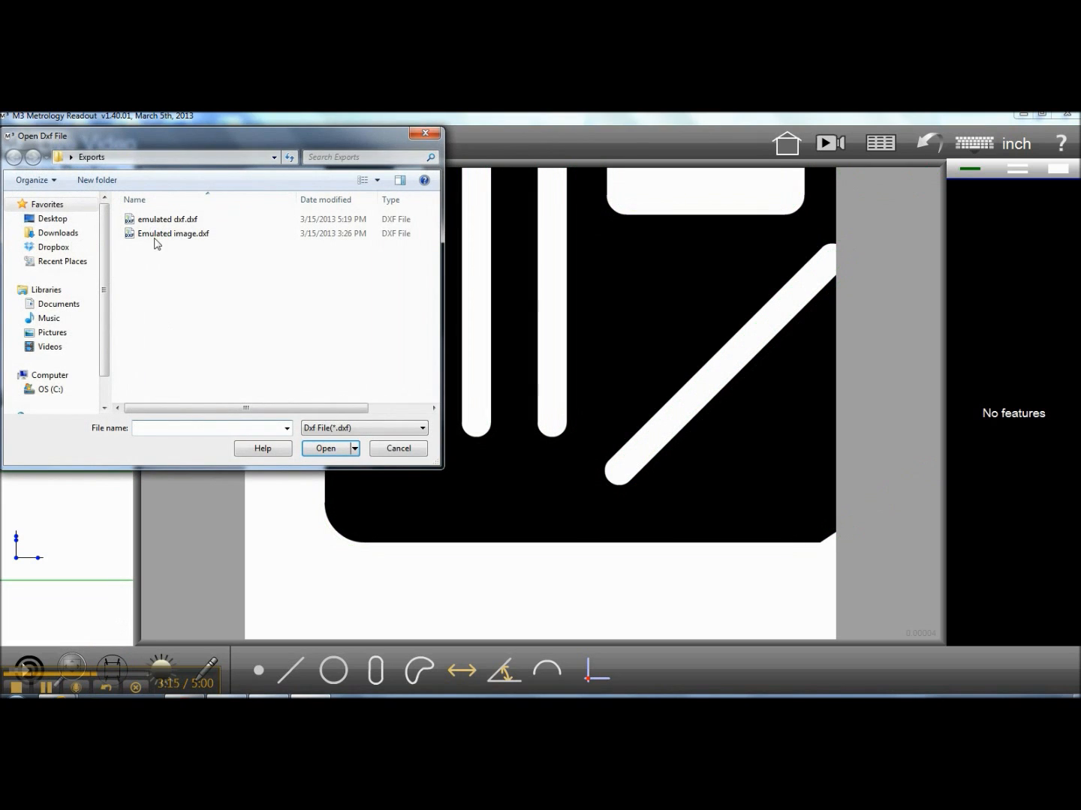
{"action": "left_click", "coordinate": [159, 220]}
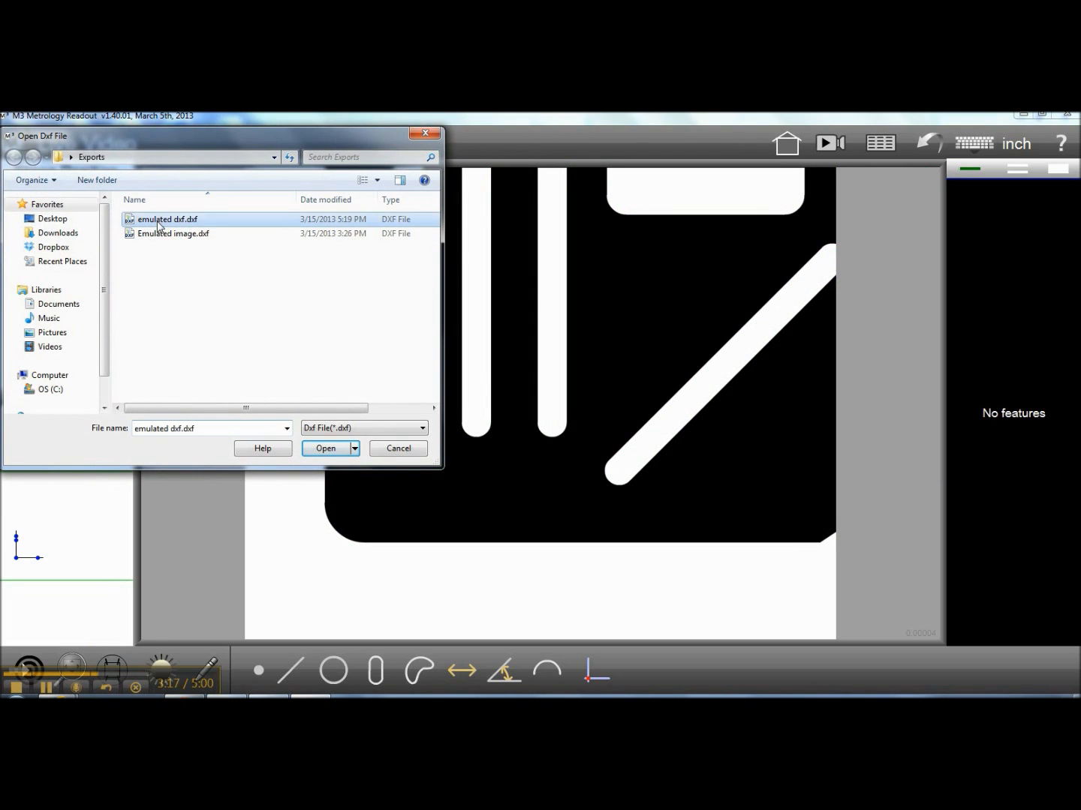
{"action": "left_click", "coordinate": [326, 449]}
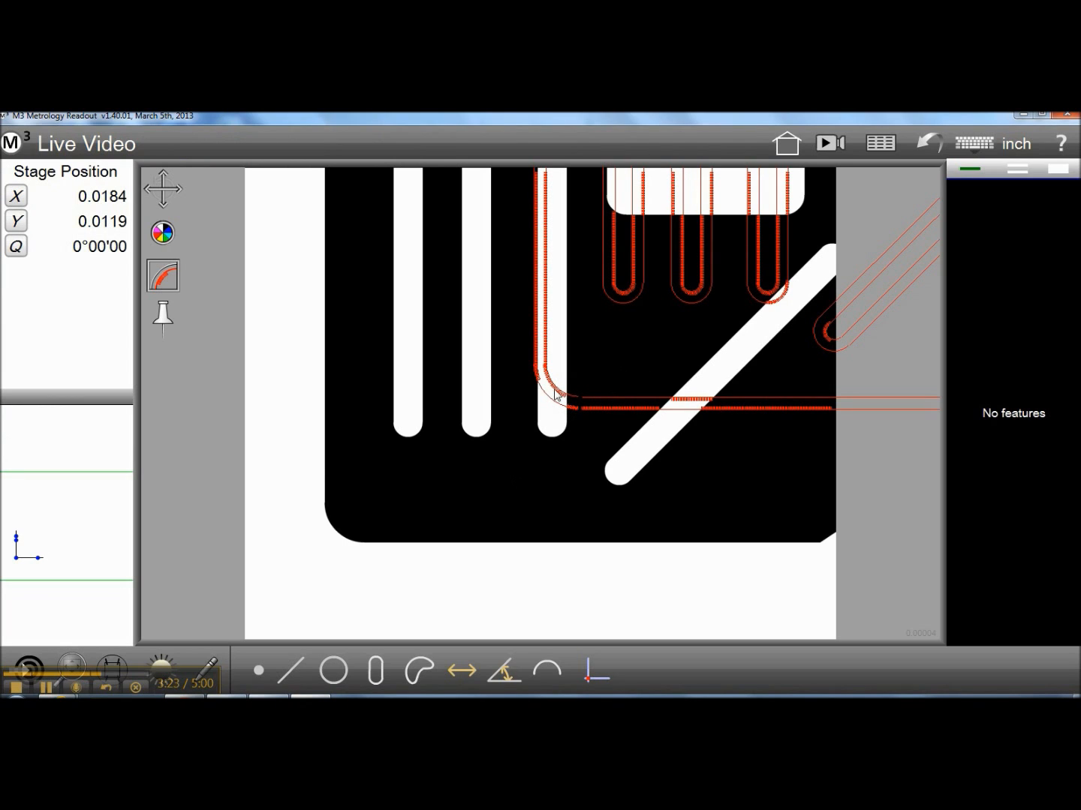
Pin the DXF overlay to the stage and move it onto the part datum
{"action": "left_click", "coordinate": [164, 319]}
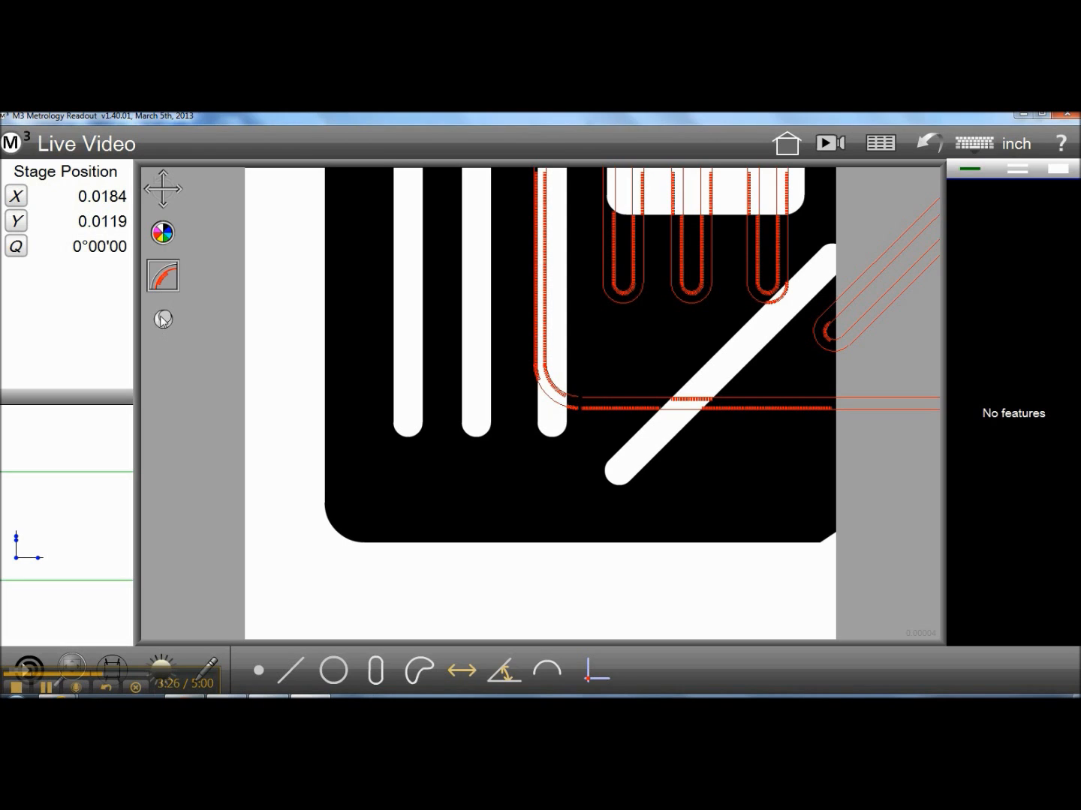
{"action": "left_click", "coordinate": [165, 188]}
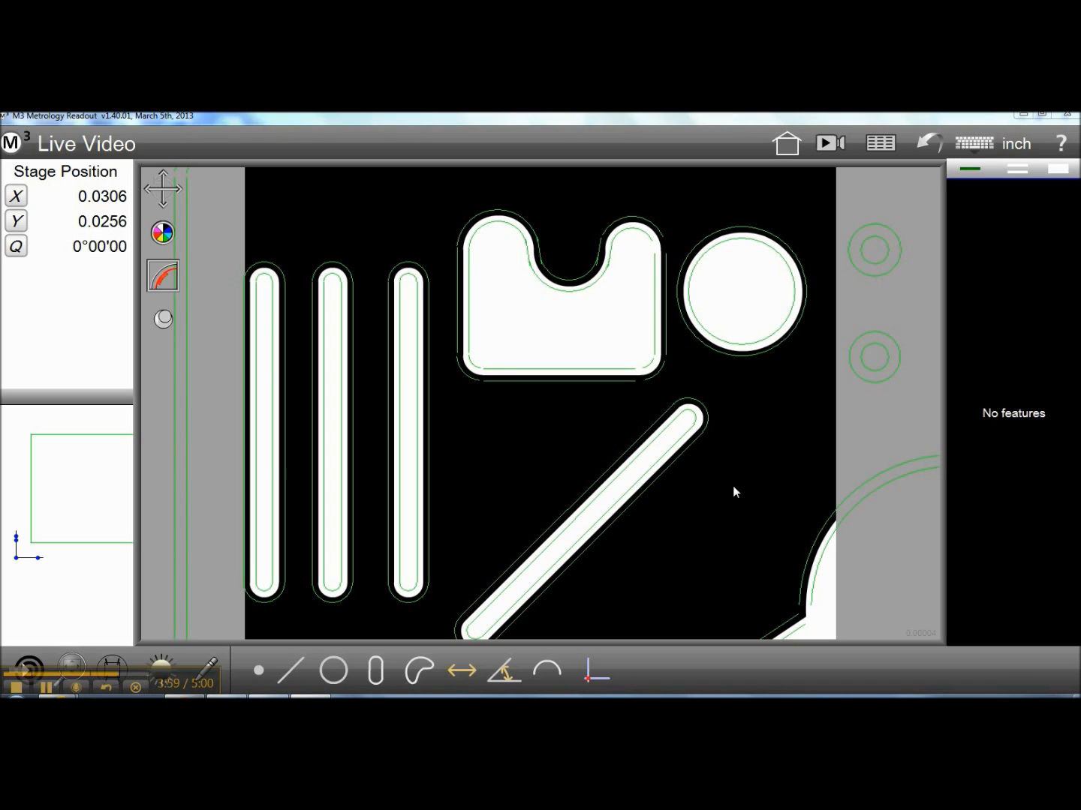
Open the selection of probe types for the live video
{"action": "left_click", "coordinate": [112, 663]}
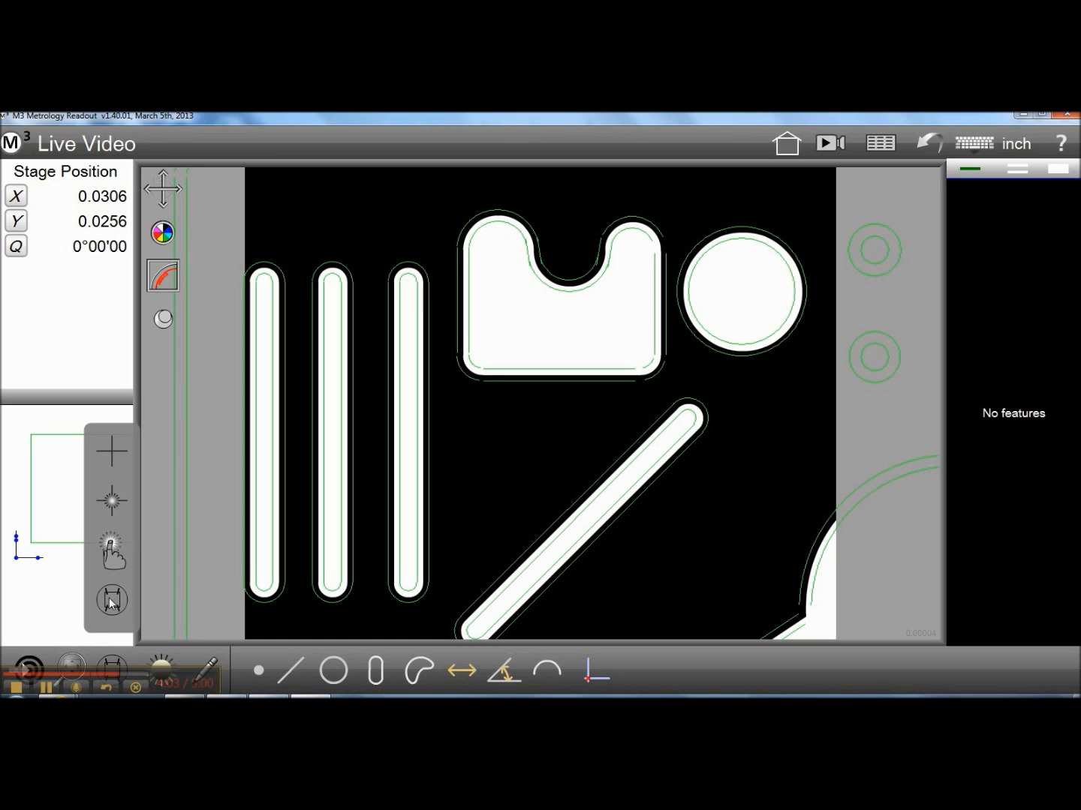